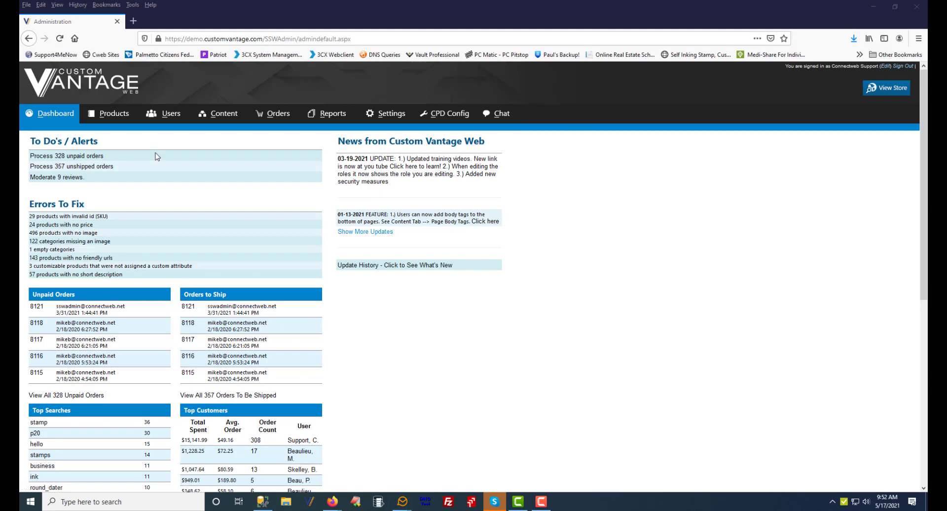
Copy the visitor tracking / auto engage script from the chat code and statistics page
click(507, 117)
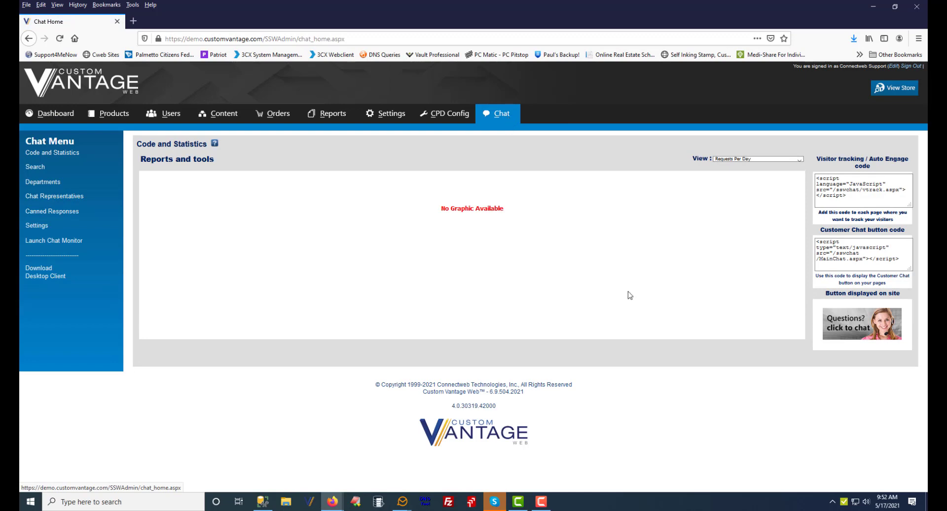
click(817, 179)
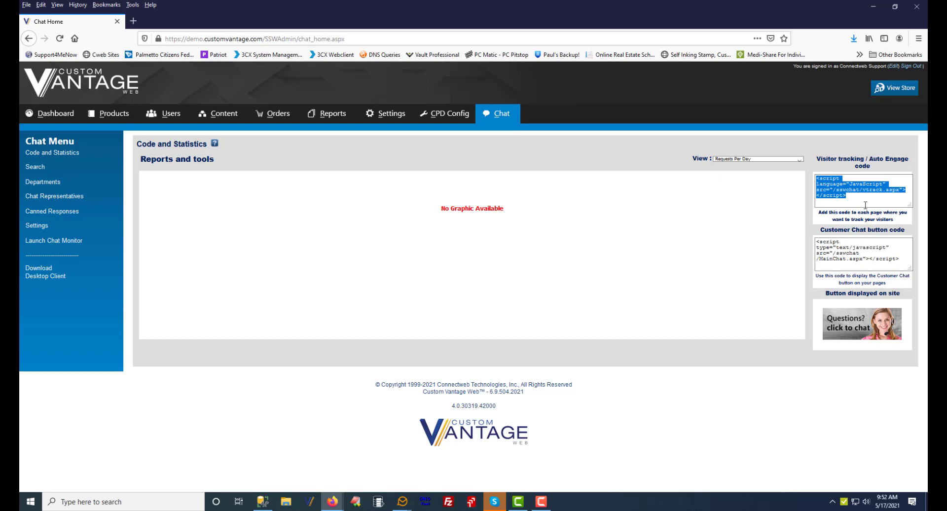
click(882, 198)
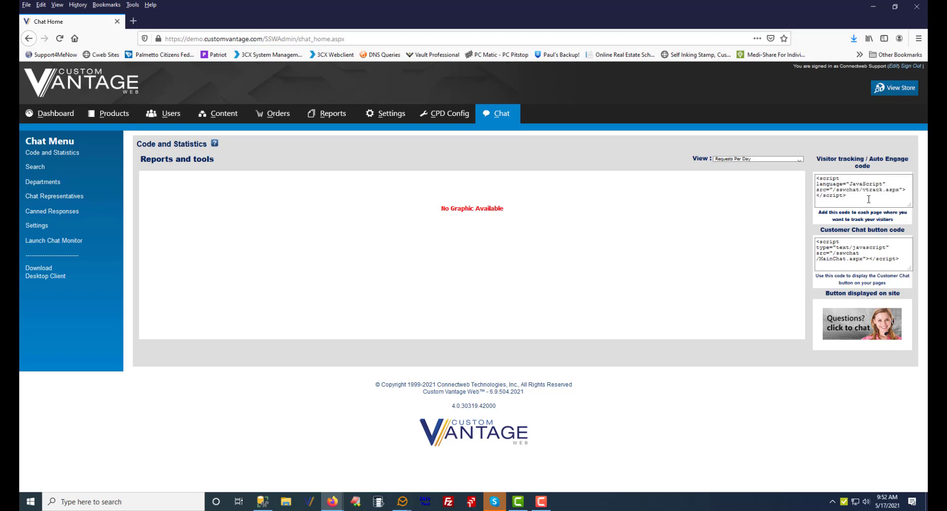
drag(869, 199, 815, 173)
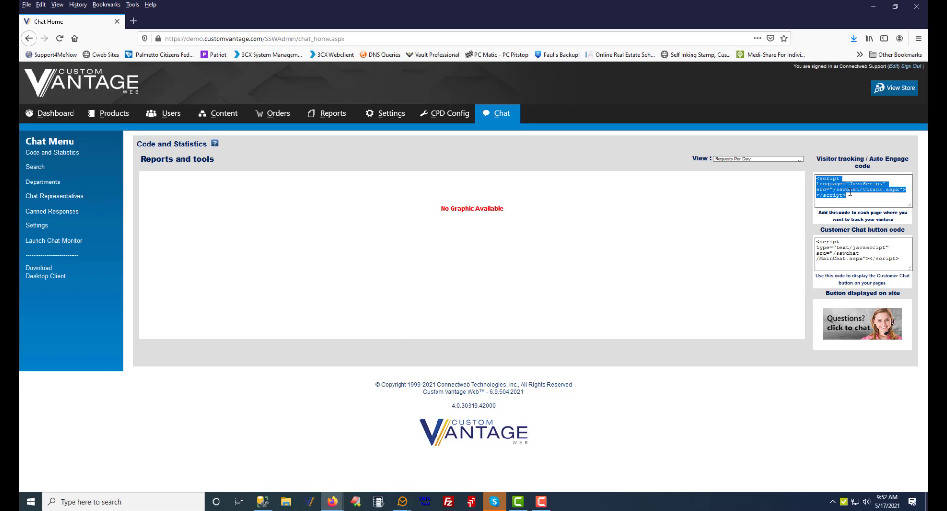
right_click(816, 179)
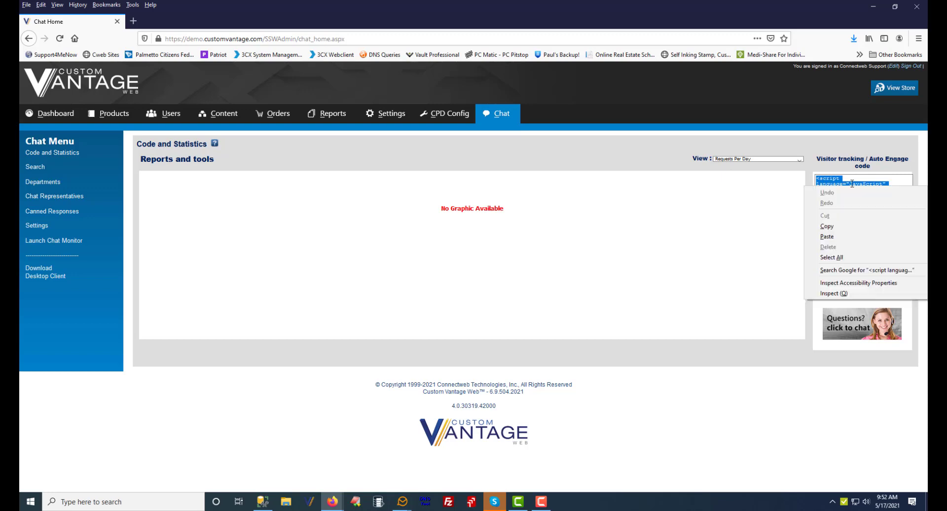
click(839, 224)
Check the All Pages header tags for the visitor tracking script
click(224, 117)
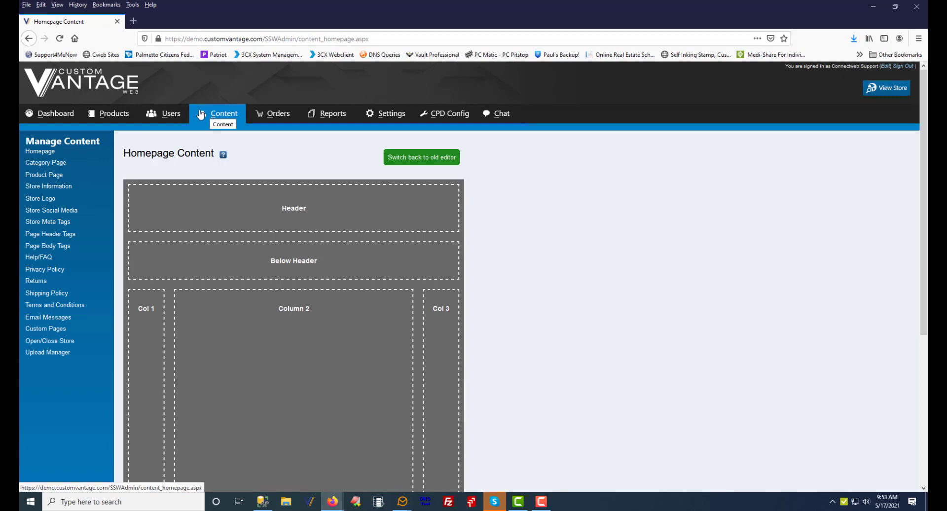
click(59, 233)
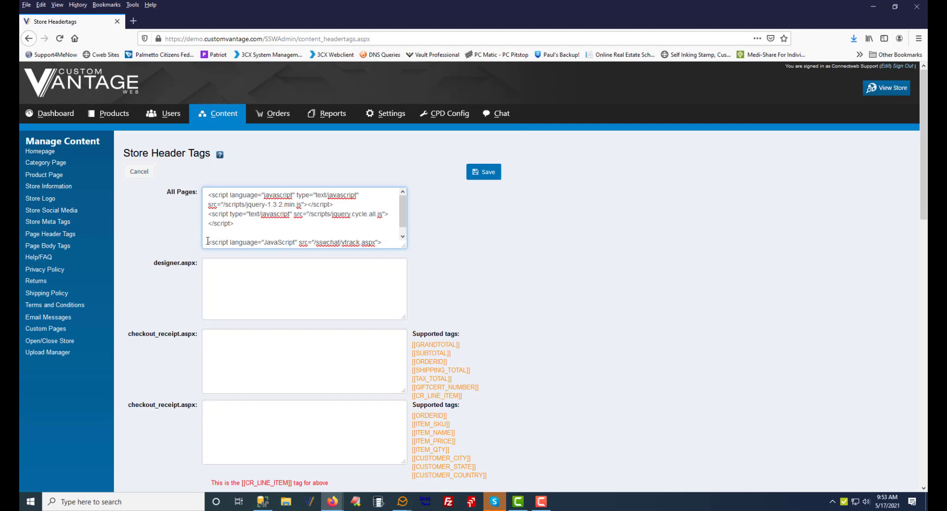
drag(207, 241, 398, 244)
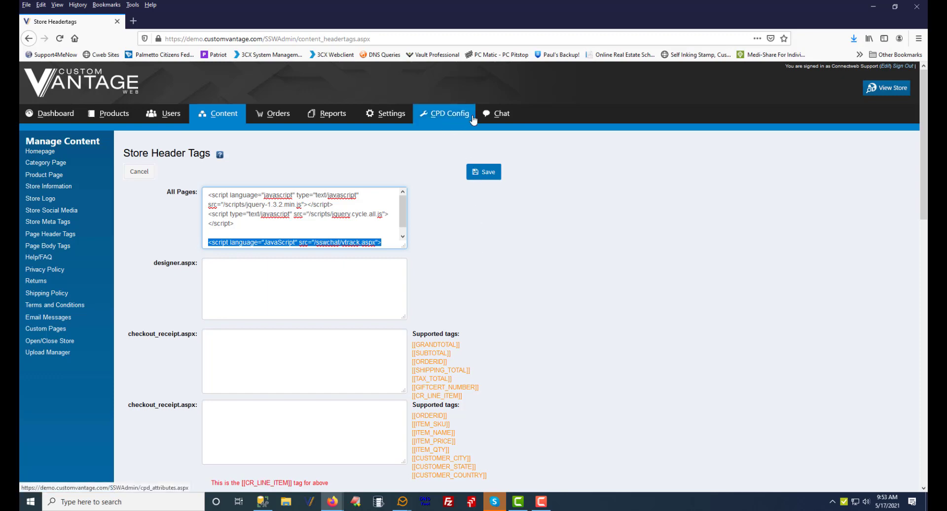
Copy the customer chat button code from the chat code and statistics page
click(500, 114)
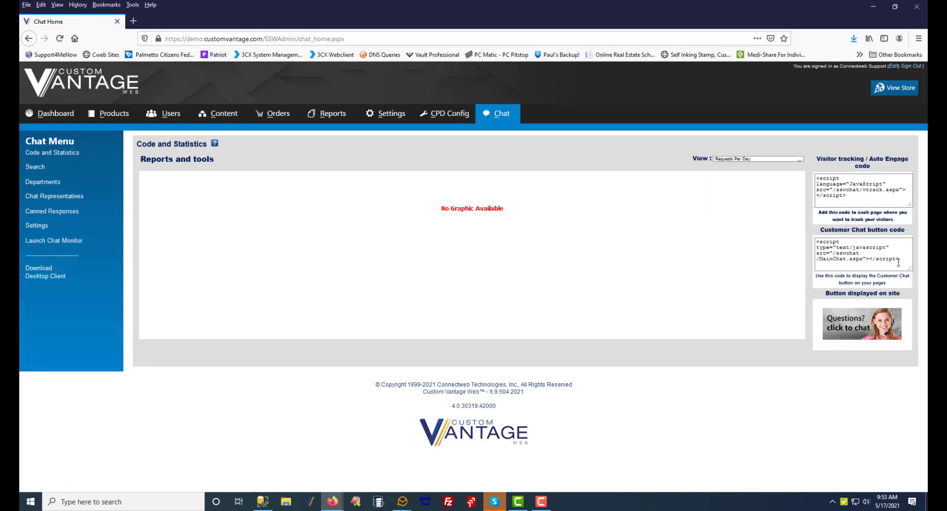
drag(899, 260, 807, 240)
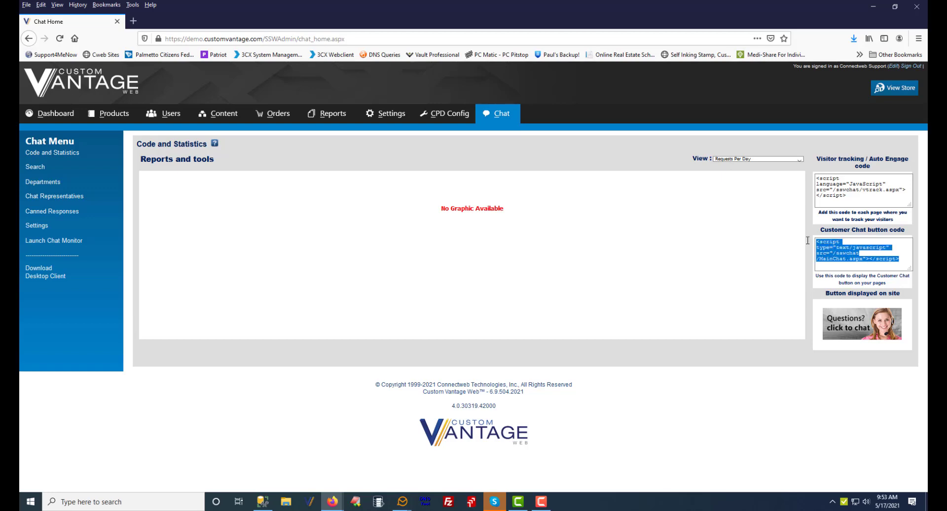
right_click(863, 256)
click(845, 297)
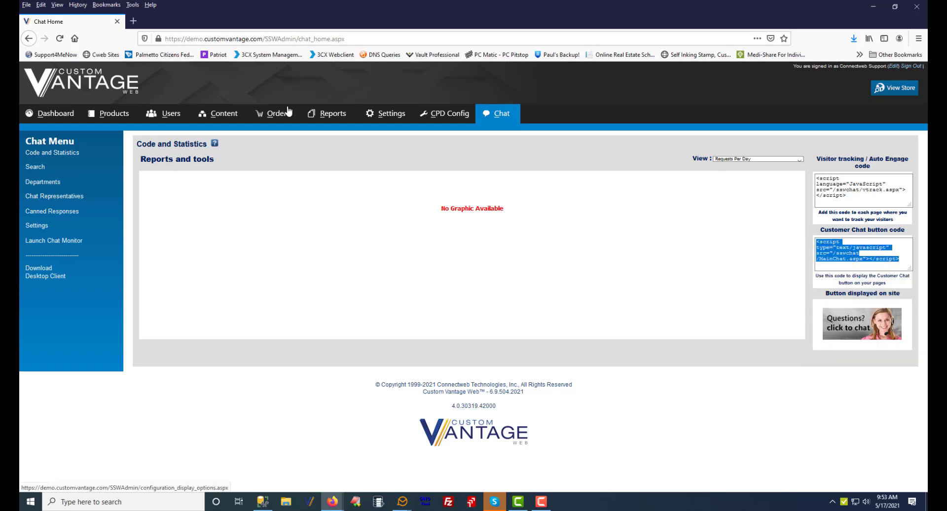
Add a new HTML Rotator block to Column 1 of the homepage content
click(225, 114)
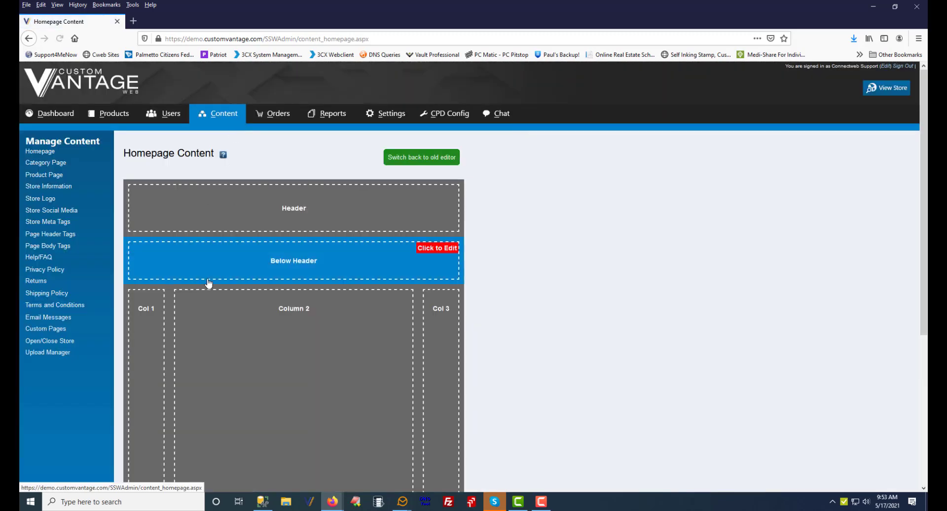
click(154, 337)
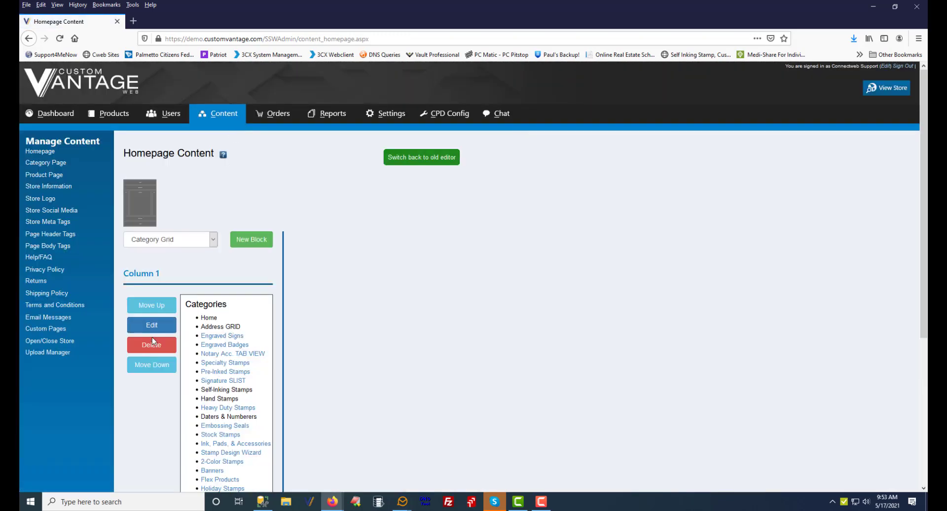
scroll(193, 321, down, 8)
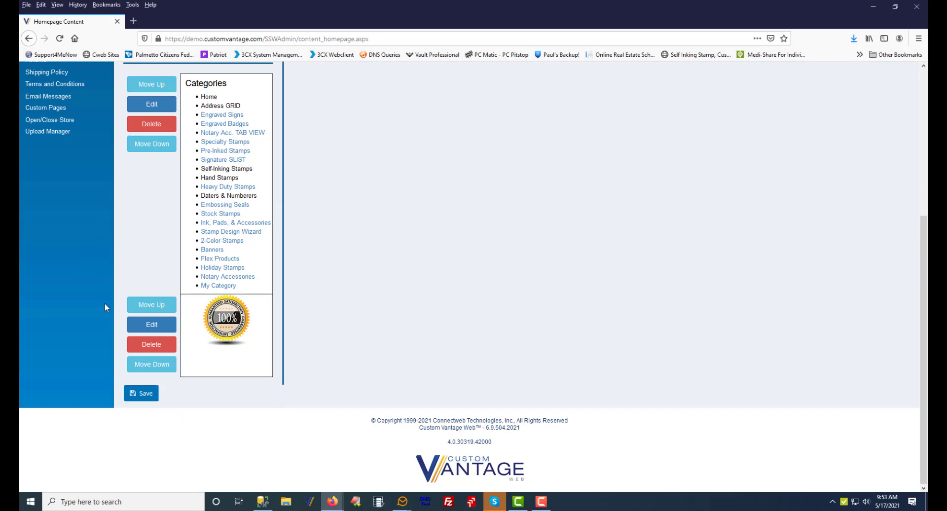
scroll(105, 304, up, 7)
click(206, 217)
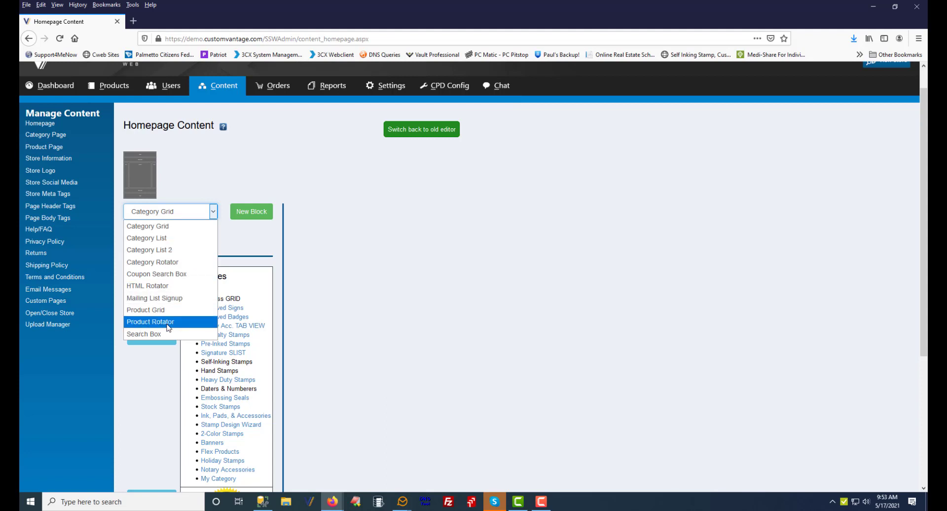
click(151, 287)
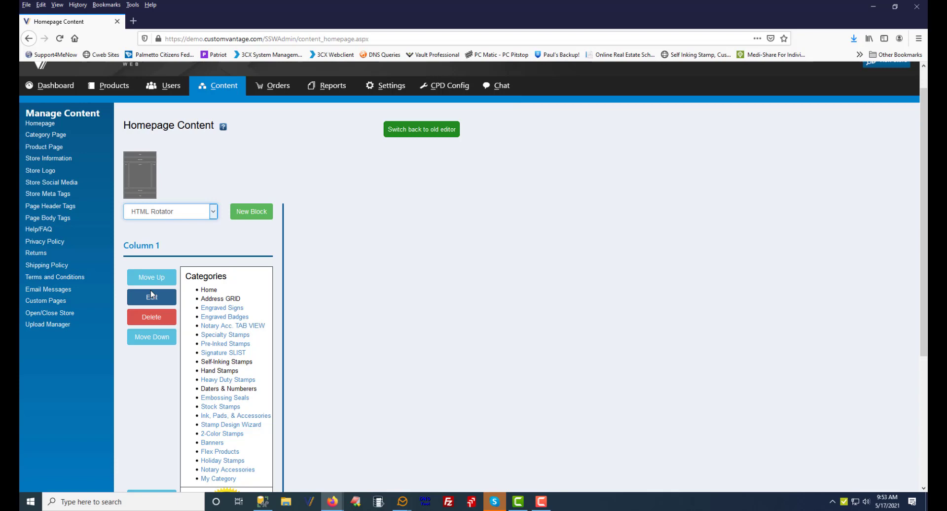
click(271, 212)
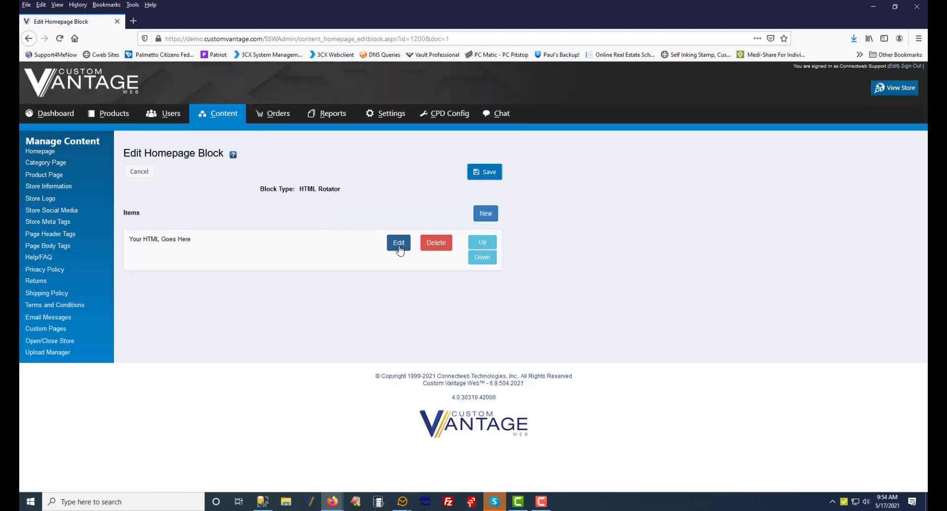
Replace the homepage block item's placeholder HTML with the pasted chat button code, then save the item and block
click(399, 243)
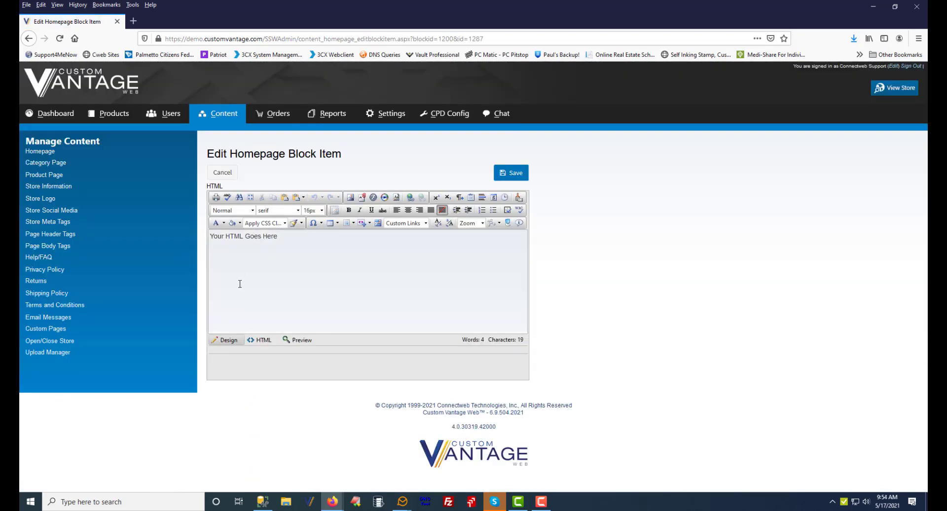
drag(295, 238, 209, 236)
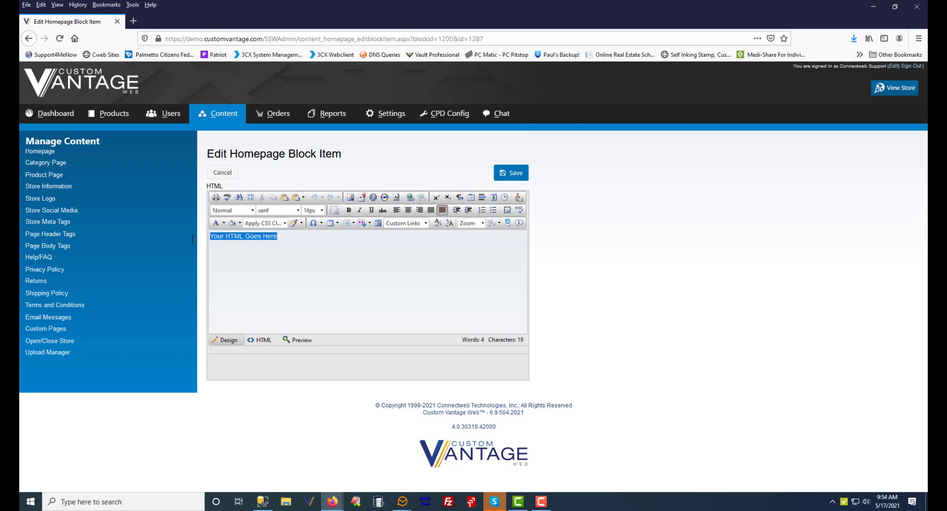
click(262, 342)
drag(281, 234, 199, 234)
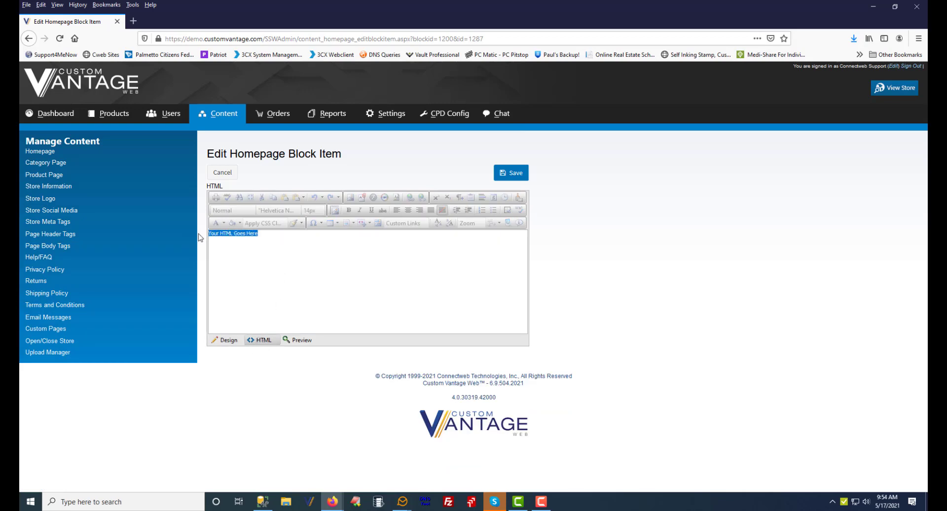
key(ctrl+v)
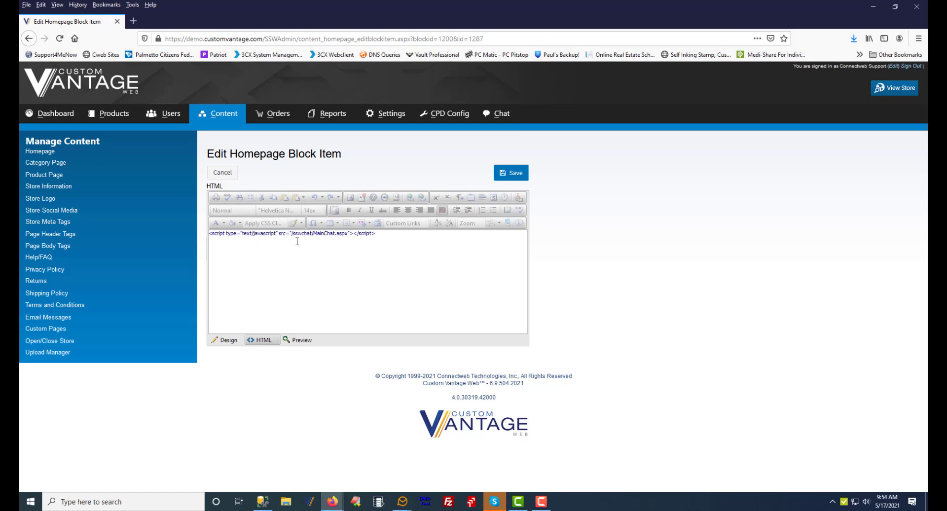
click(515, 173)
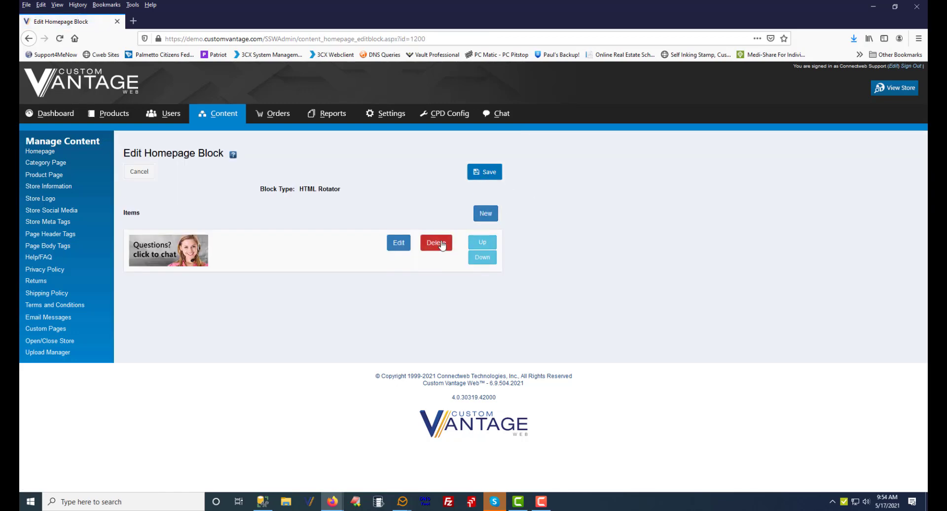
click(489, 172)
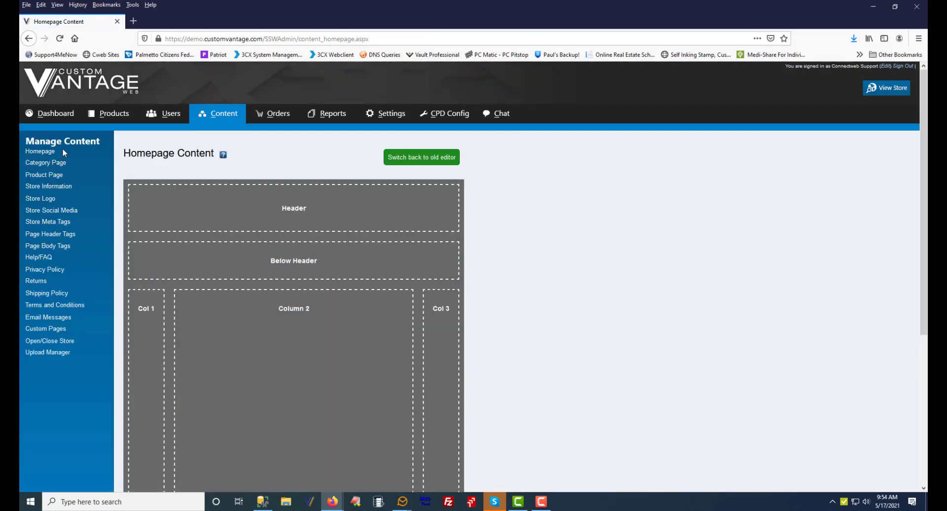
Add a new HTML Rotator block to the Category Page side content
click(52, 164)
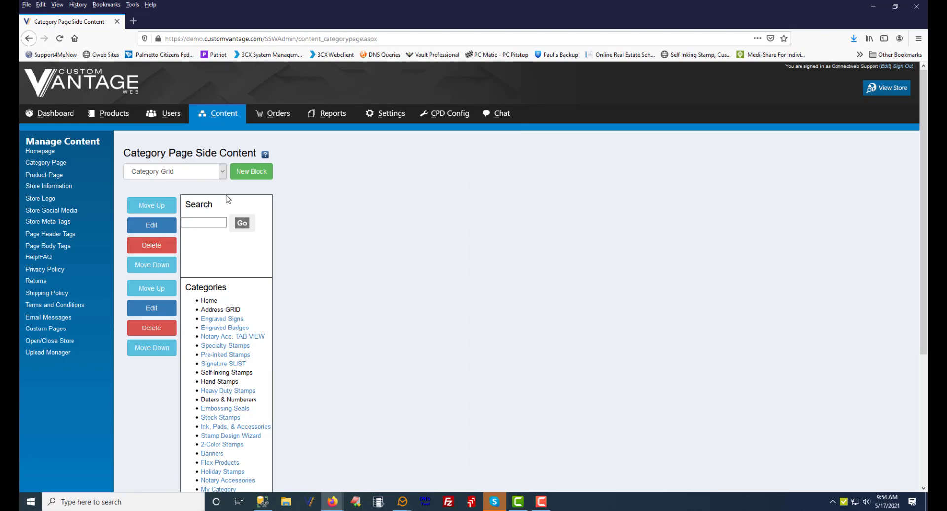
click(249, 174)
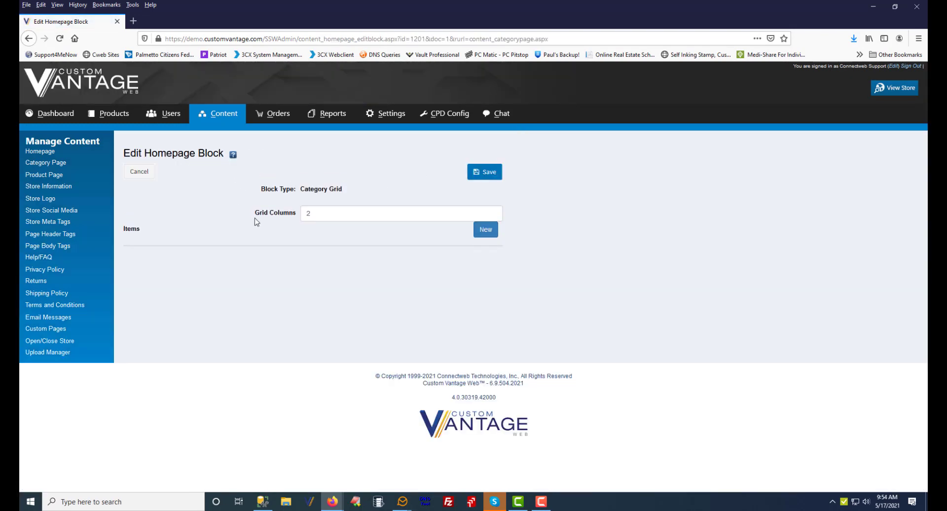
click(140, 173)
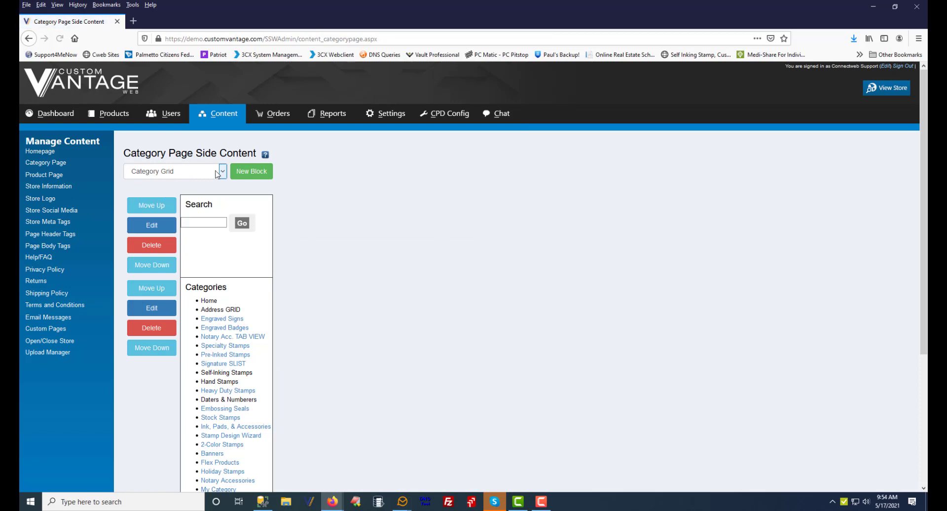
click(185, 173)
click(153, 245)
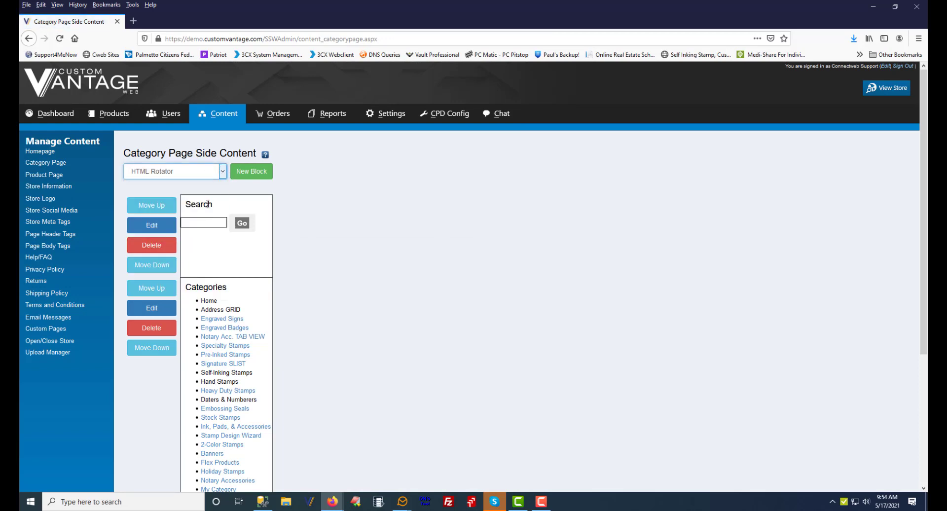
click(249, 173)
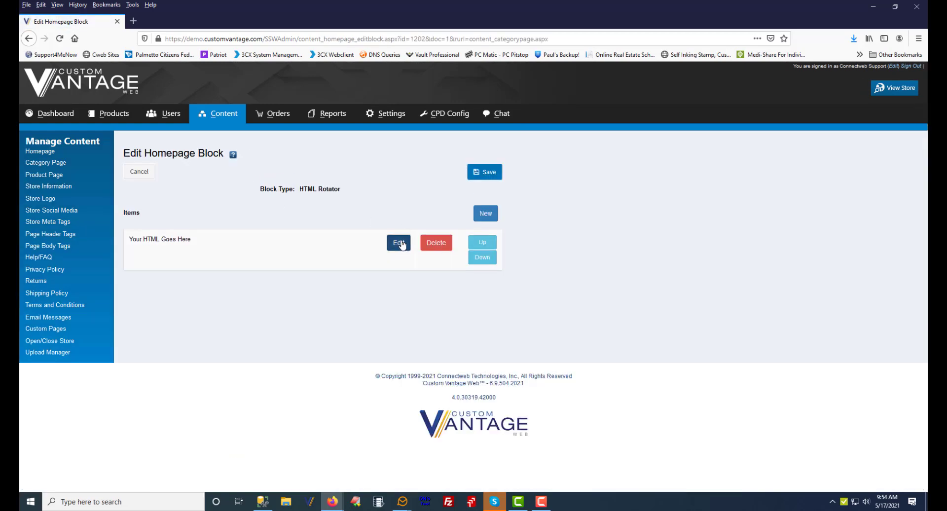
Replace the category page block item's placeholder HTML with the pasted chat button code, then save the item and block
click(400, 242)
click(271, 343)
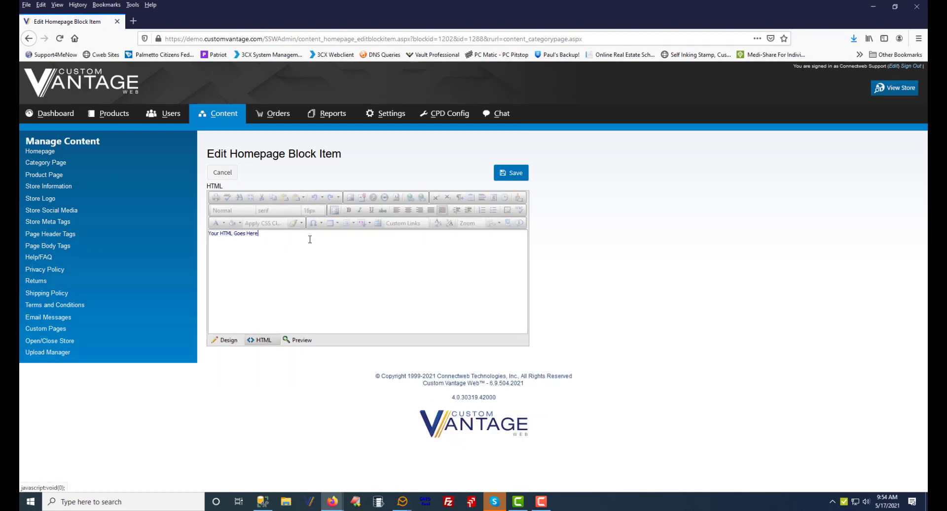
drag(309, 239, 127, 235)
text(<script type="text/javascript" src="/sswchat/MainChat.aspx"></script>)
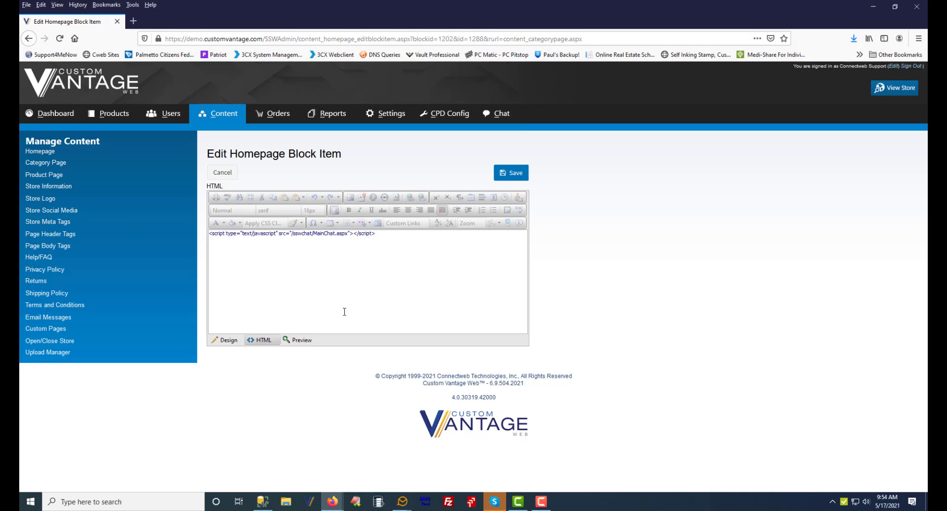
click(514, 173)
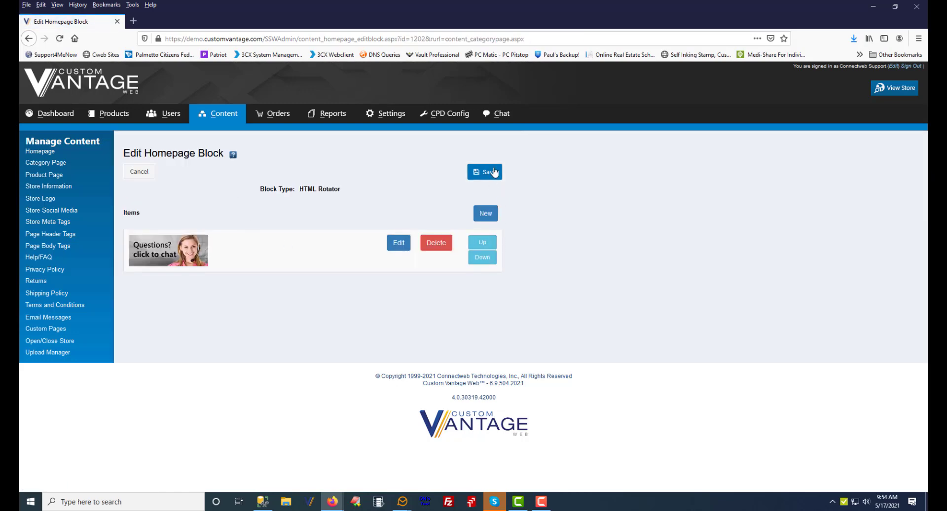
click(490, 171)
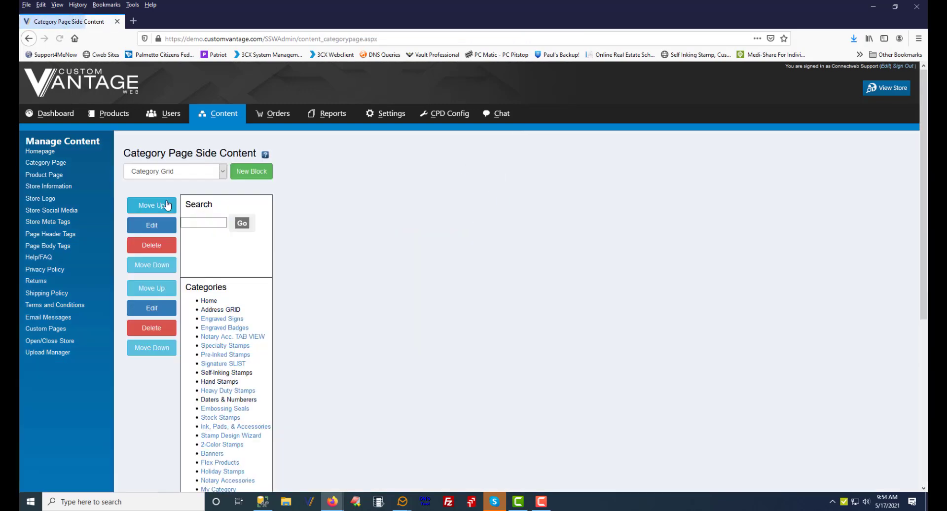
Add a new HTML Rotator block to the Product Page side content
click(42, 175)
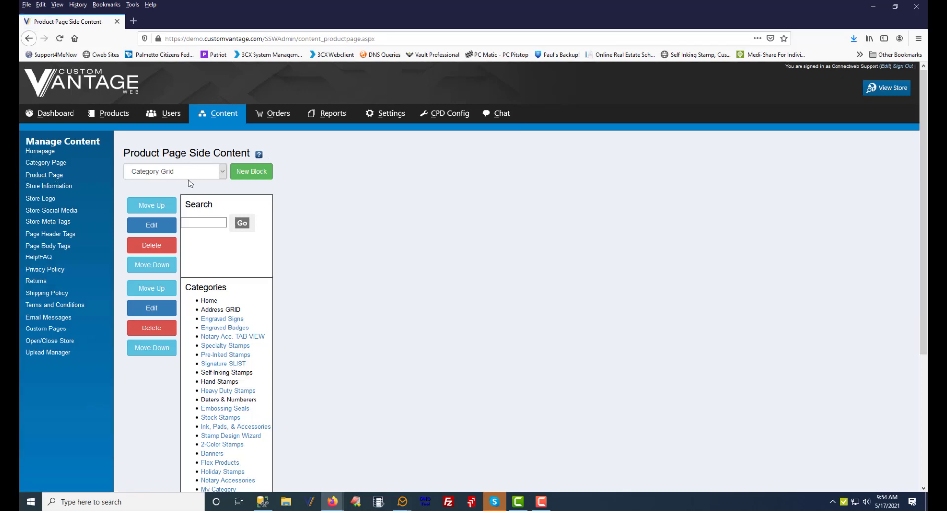
click(221, 176)
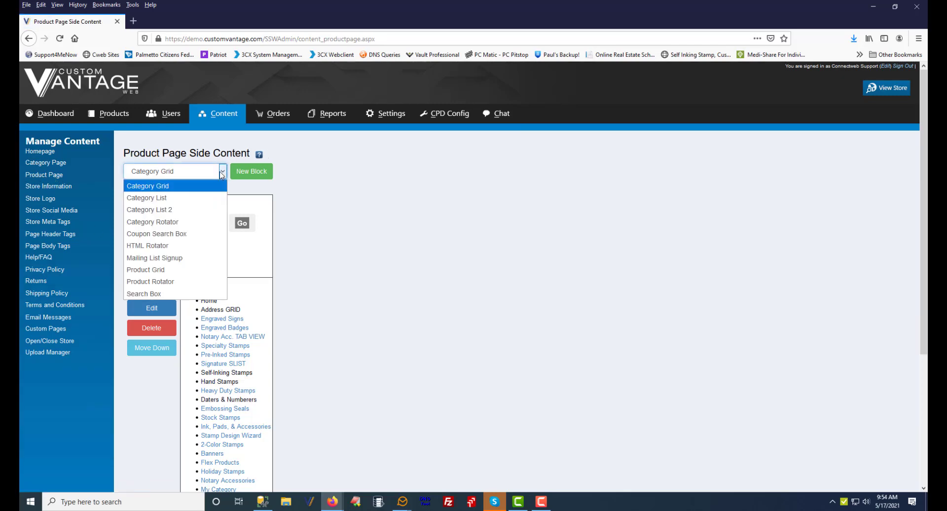
click(168, 247)
click(258, 172)
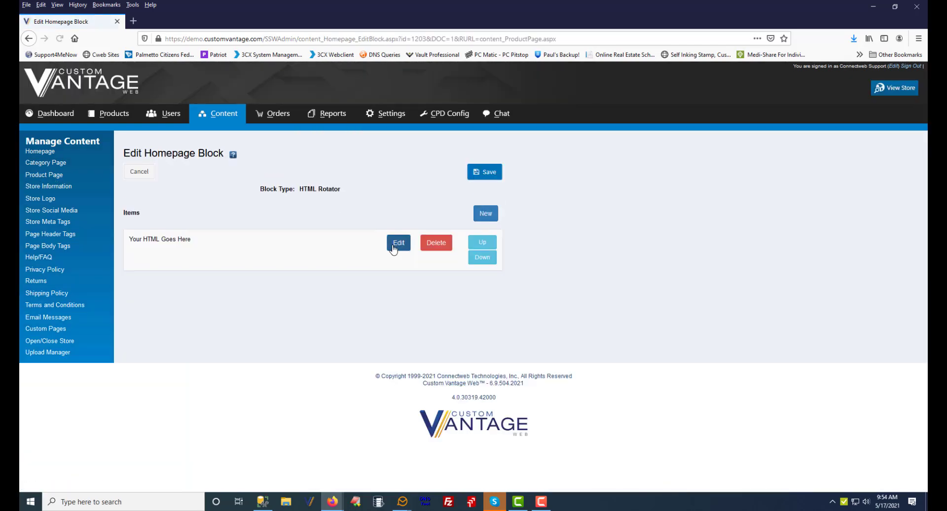
Replace the product page block item's placeholder HTML with the pasted chat button code, then save the item and block
click(398, 243)
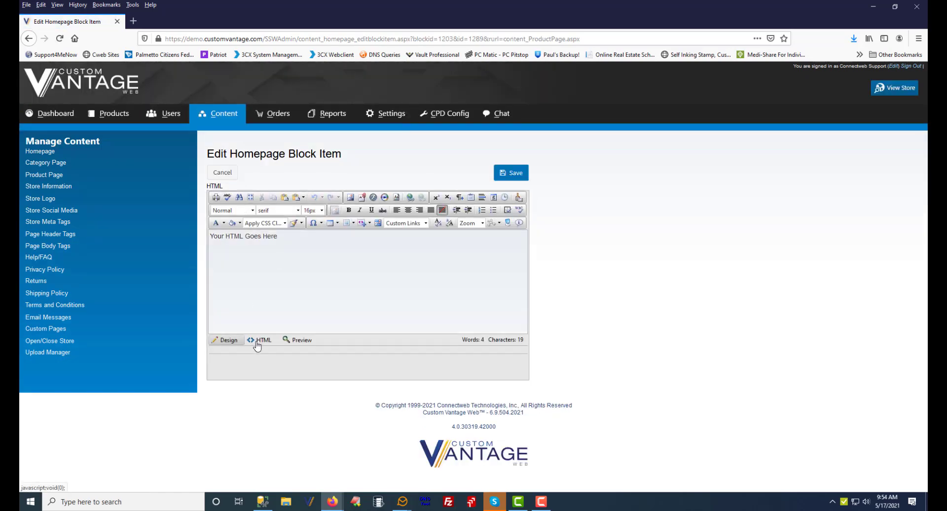
click(260, 340)
drag(312, 241, 144, 236)
text(<script type="text/javascript" src="/sswchat/MainChat.aspx"></script>)
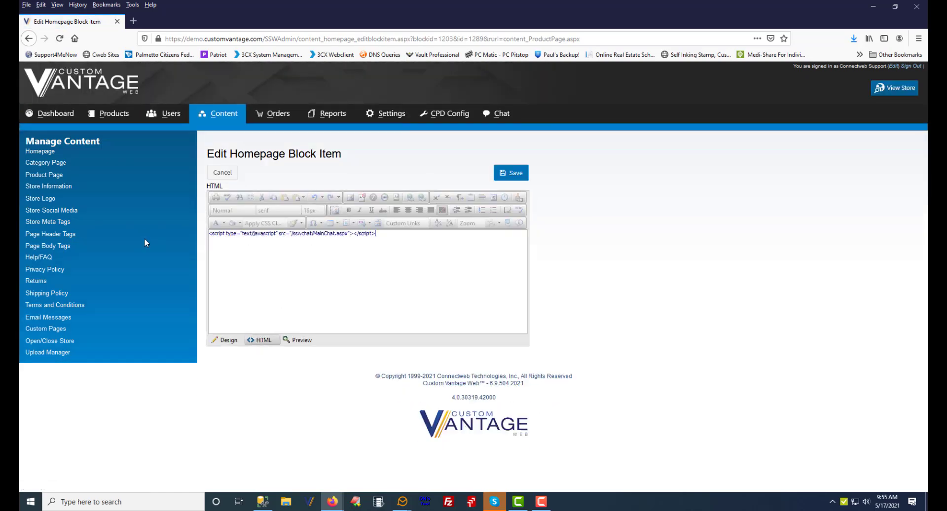
click(521, 180)
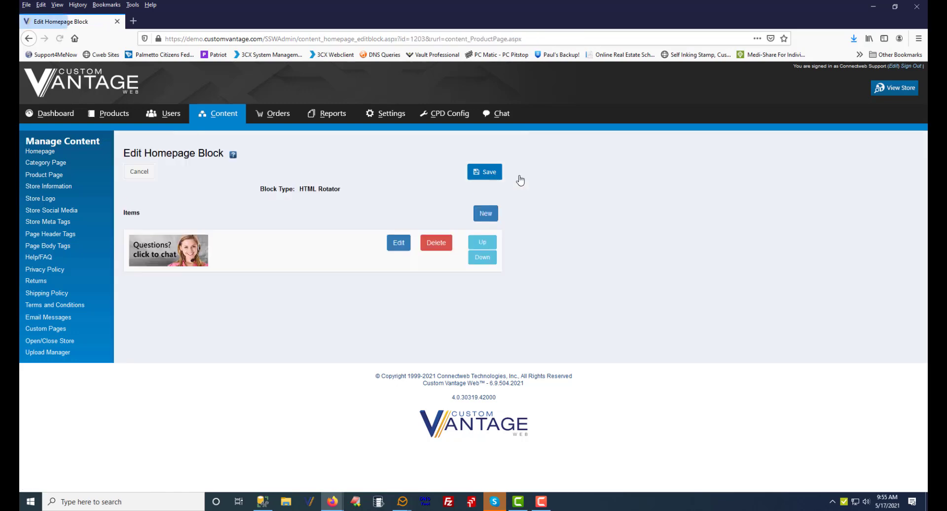
click(496, 176)
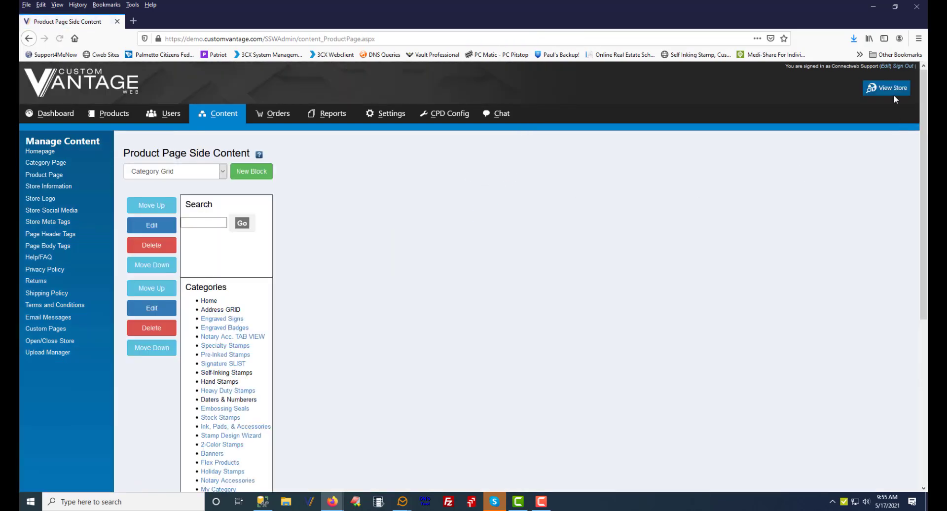
Open the storefront and check the chat button on the homepage
click(894, 90)
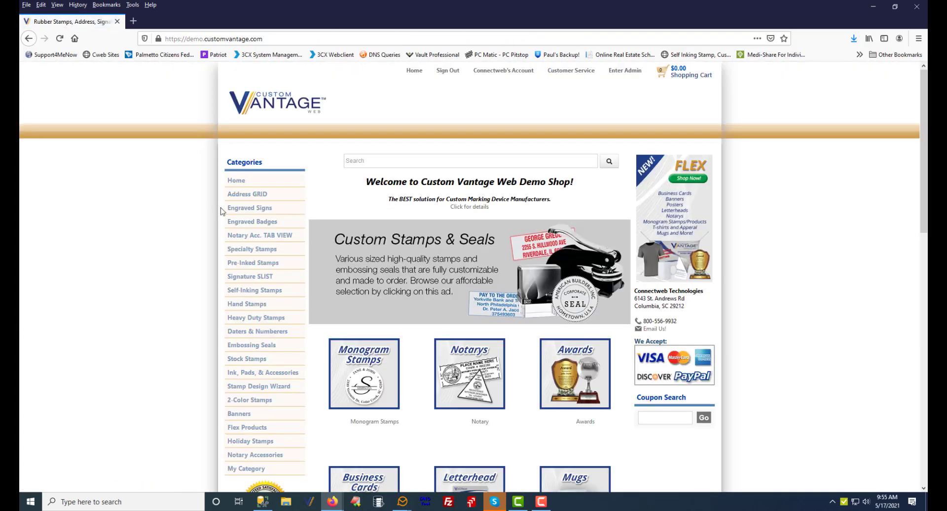
scroll(275, 372, down, 5)
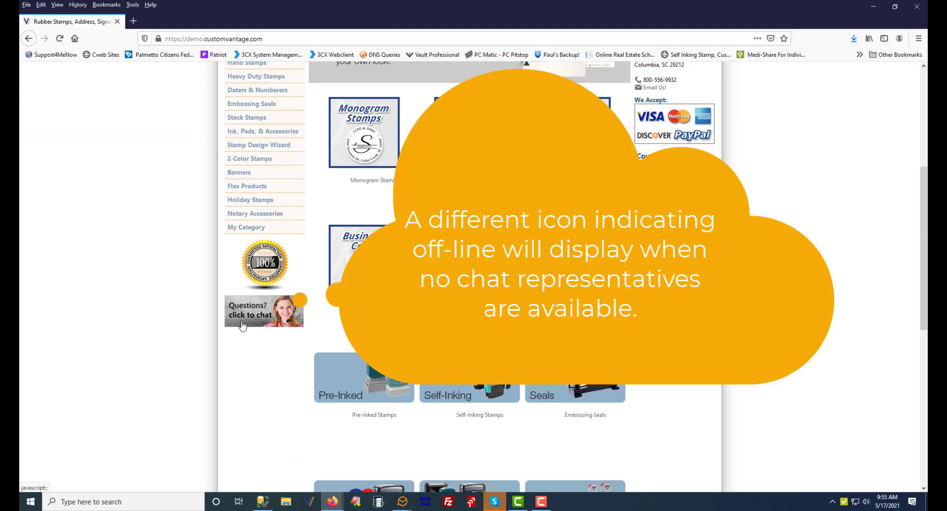
click(241, 324)
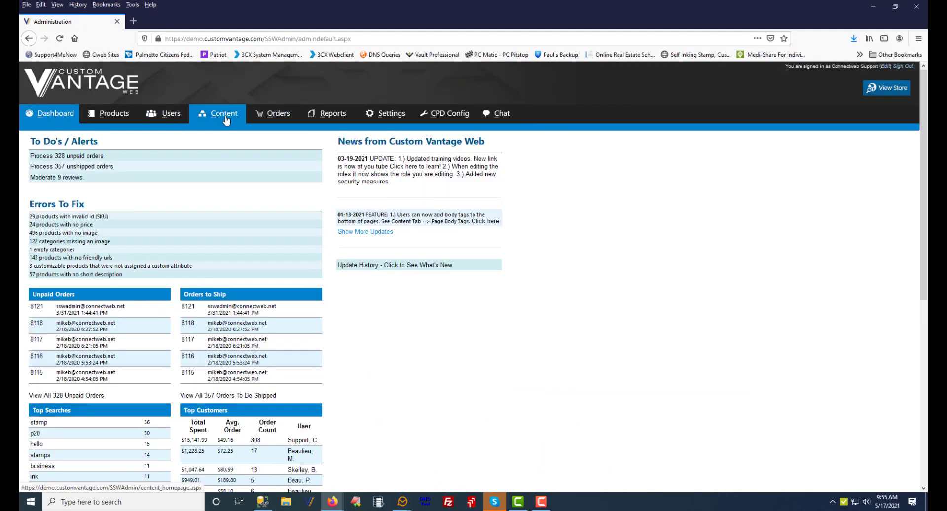
In the old homepage editor, move the chat button block up to the top of Column 1
click(226, 121)
click(138, 344)
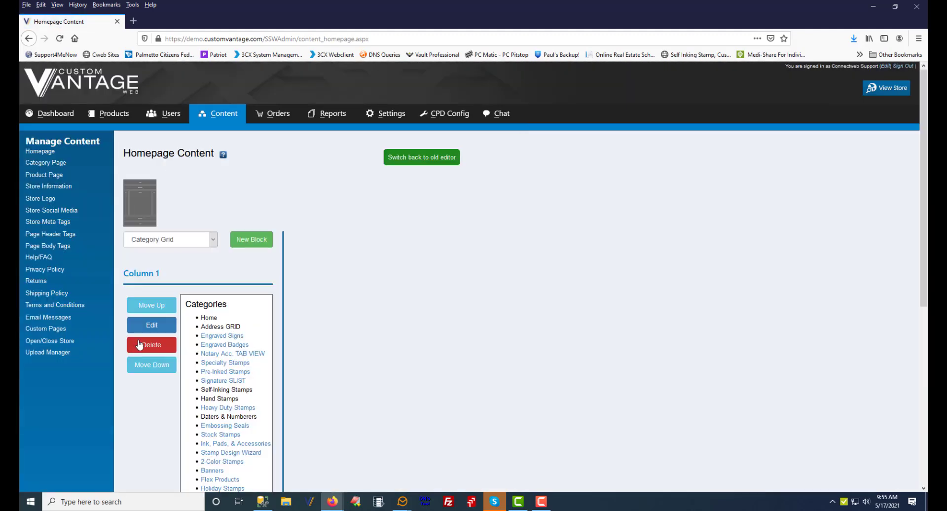
scroll(330, 345, down, 5)
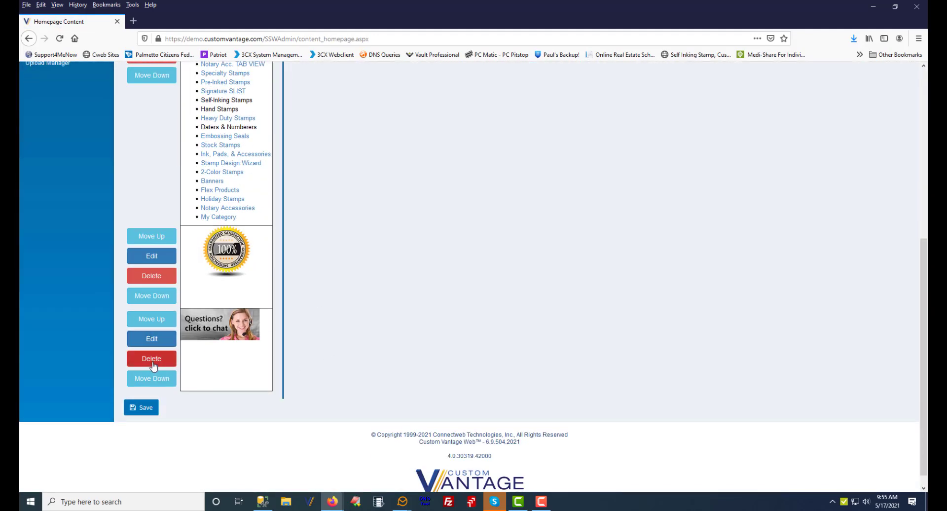
click(162, 320)
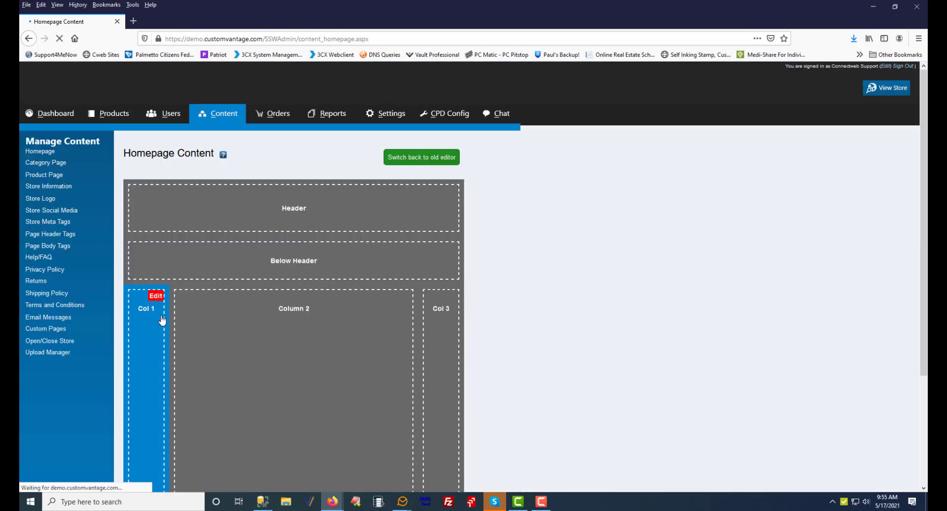
scroll(414, 173, up, 5)
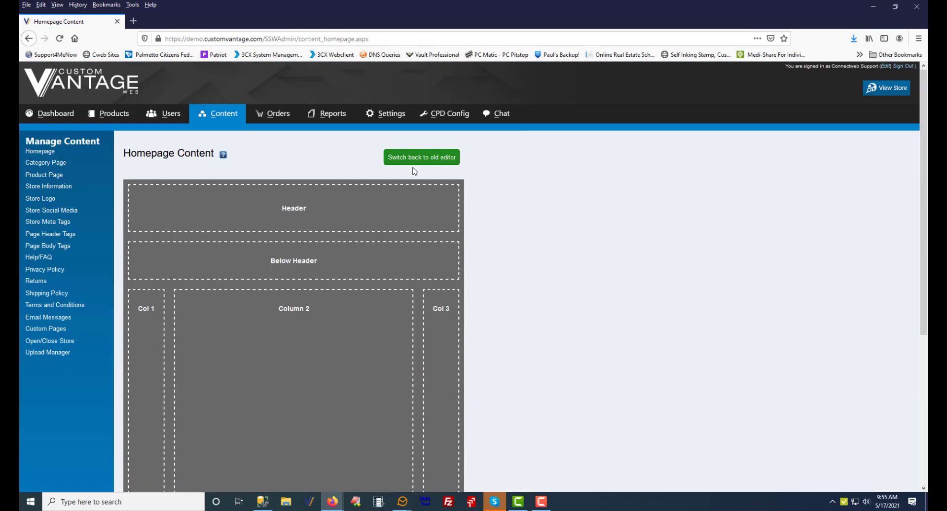
click(407, 157)
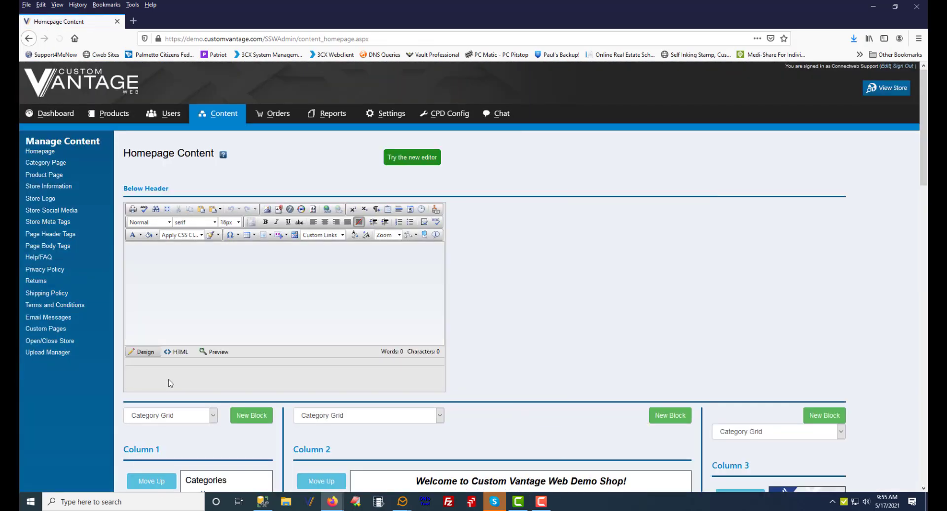
scroll(237, 394, down, 4)
scroll(237, 394, down, 5)
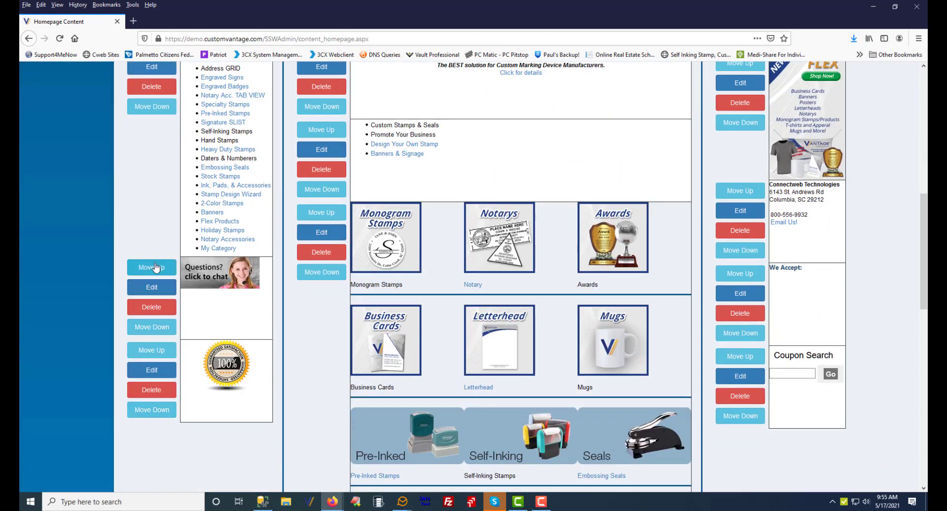
click(153, 267)
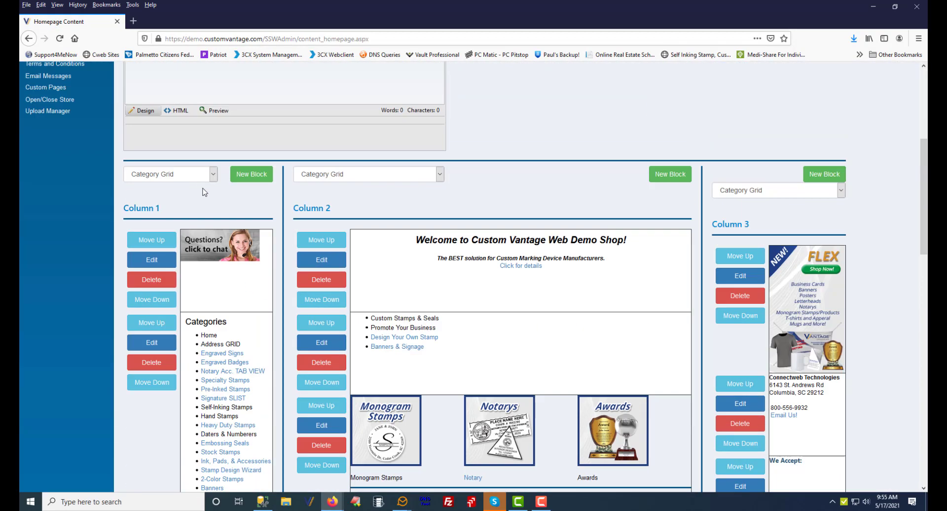
Delete the duplicate chat button block from the Category Page side content
scroll(48, 81, up, 4)
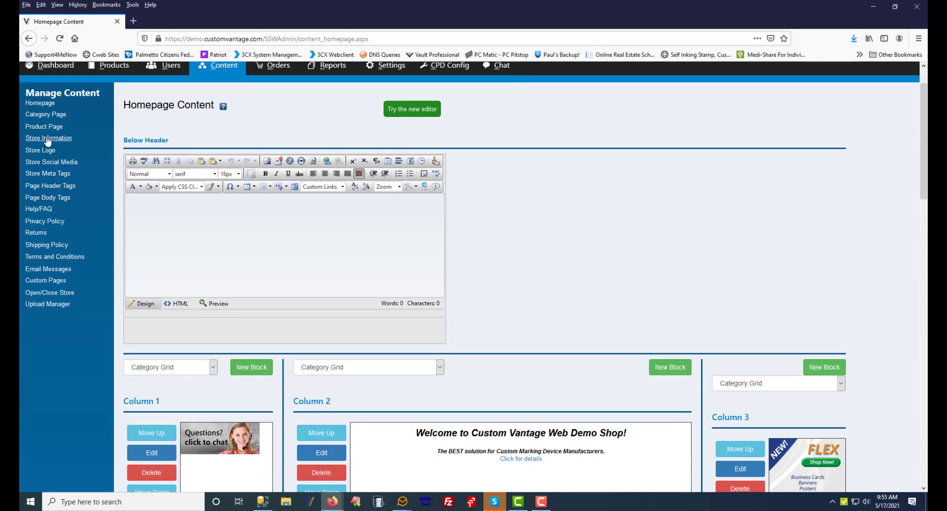
click(48, 115)
scroll(150, 351, down, 4)
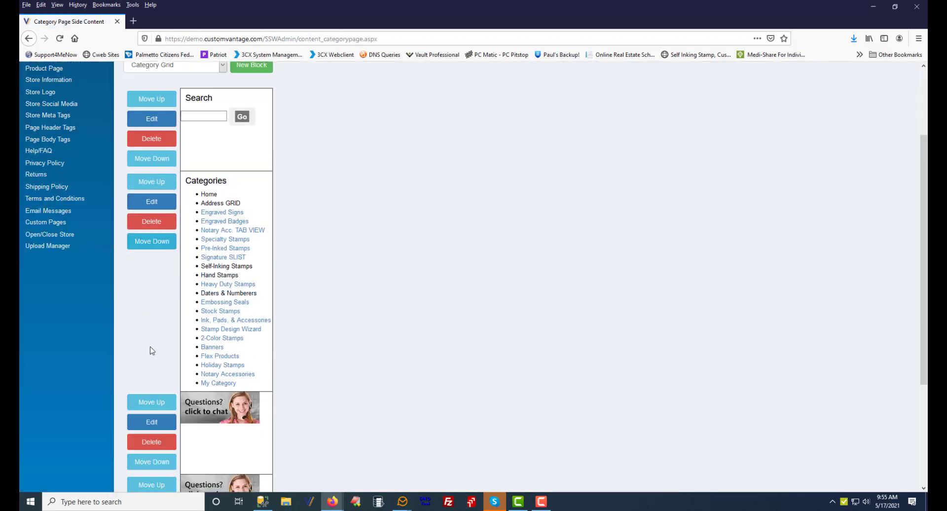
click(169, 442)
click(466, 237)
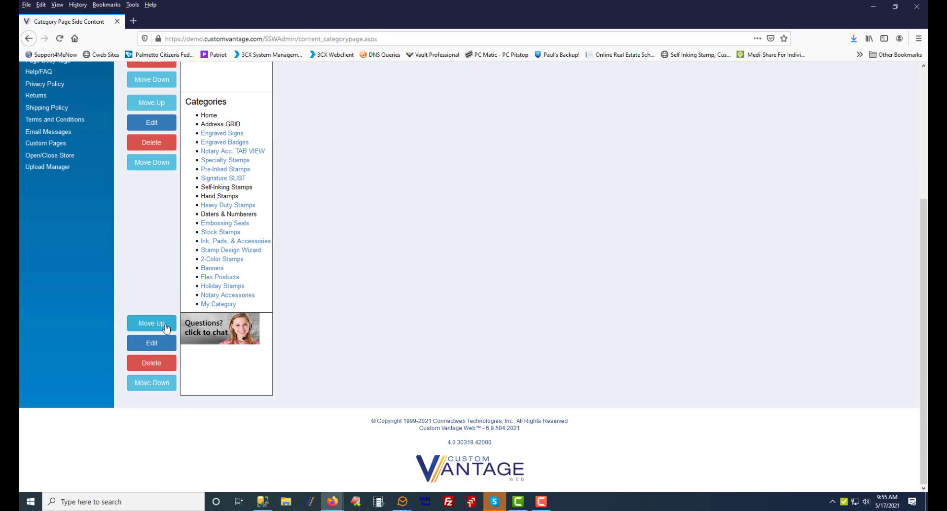
Move the category page chat button block up to the top of the side content
click(166, 328)
scroll(172, 212, up, 5)
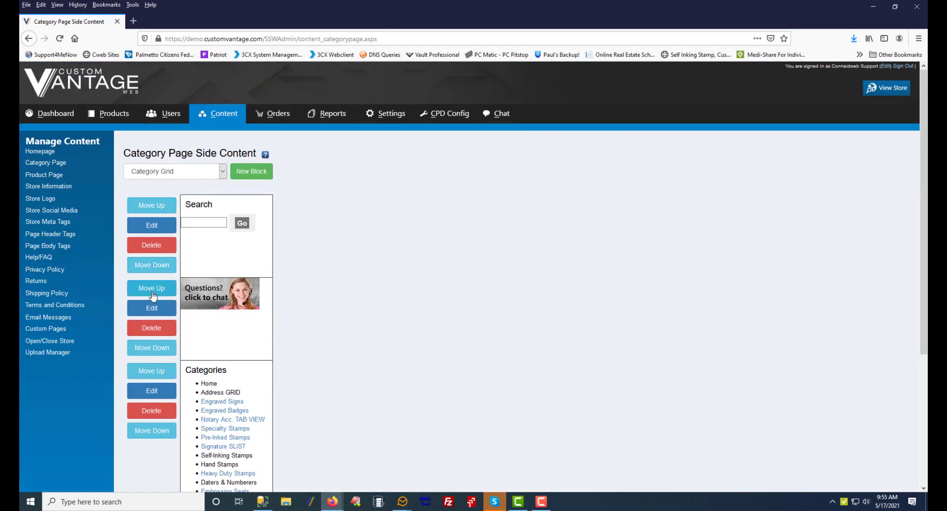
click(152, 291)
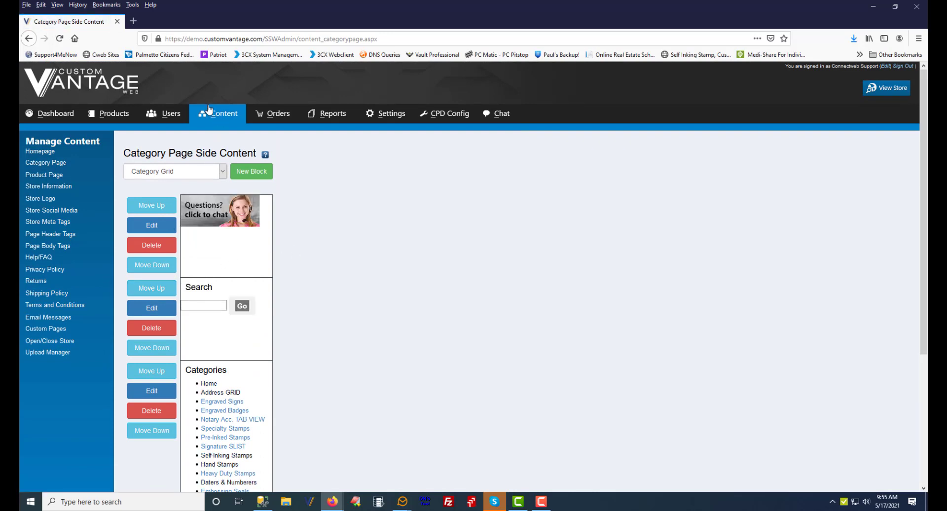
Start adding a new chat department named Rubber Stamp
click(504, 119)
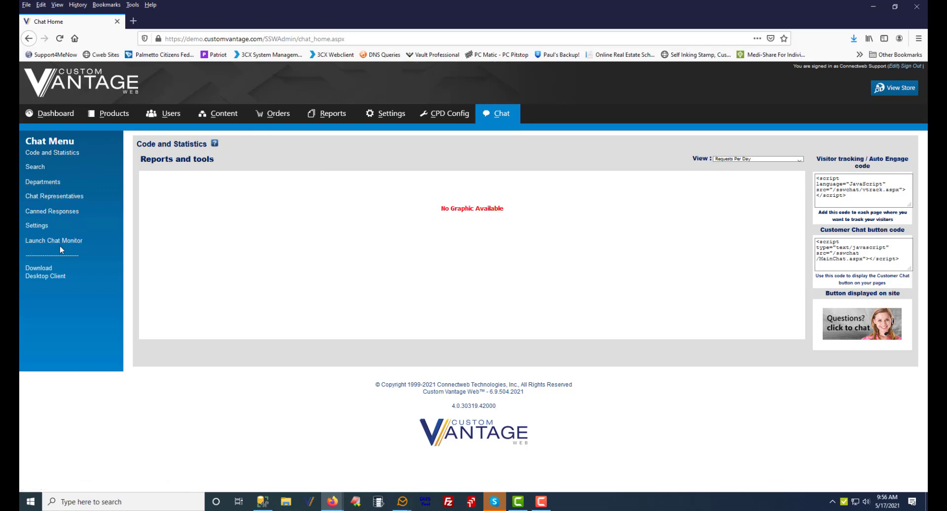
click(44, 183)
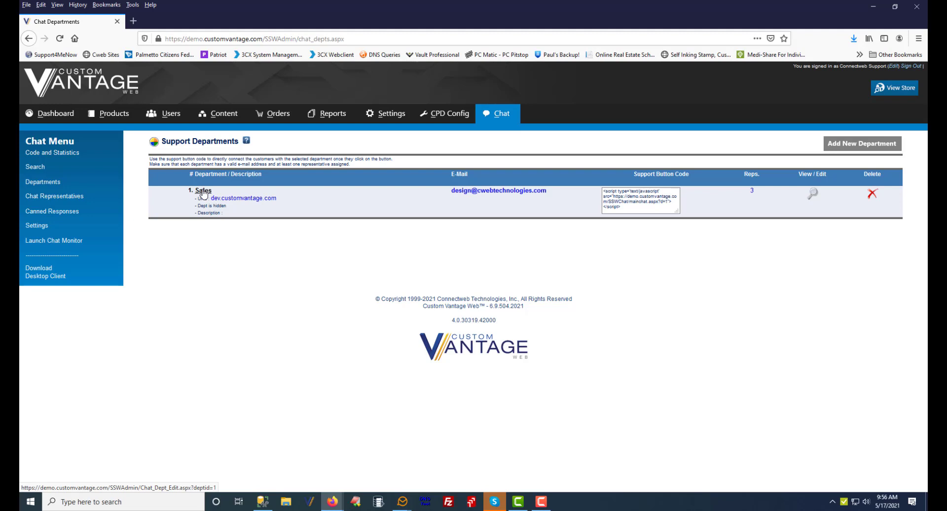
click(853, 146)
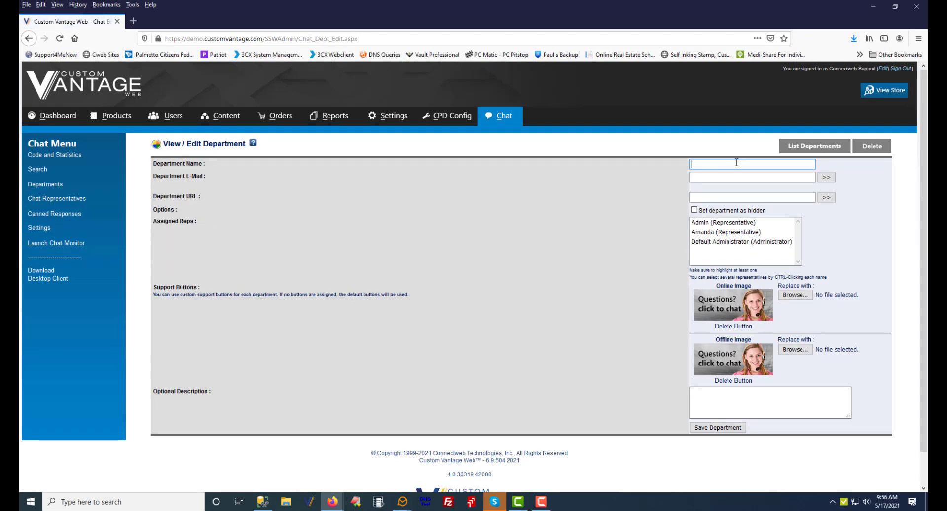
text(Rubber Stamp)
Try to save the new department without a department e-mail address
click(729, 176)
click(725, 197)
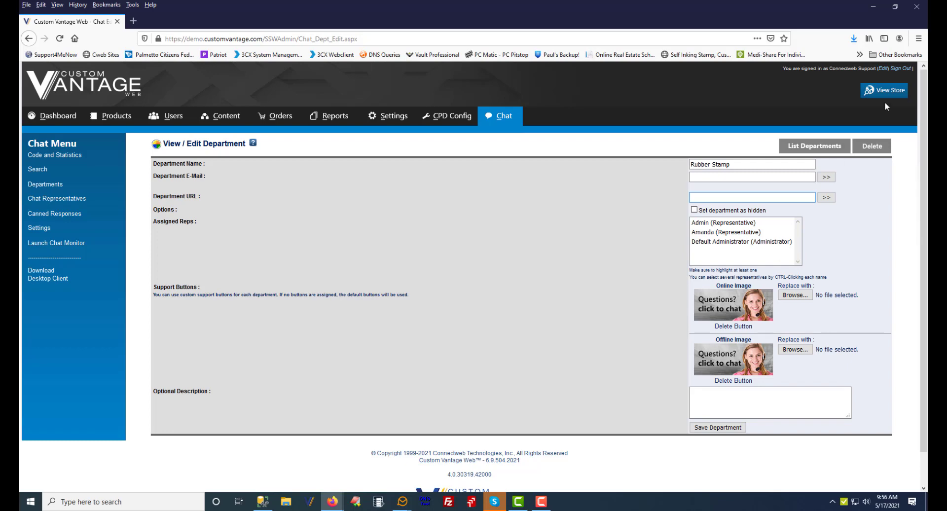
scroll(750, 375, down, 1)
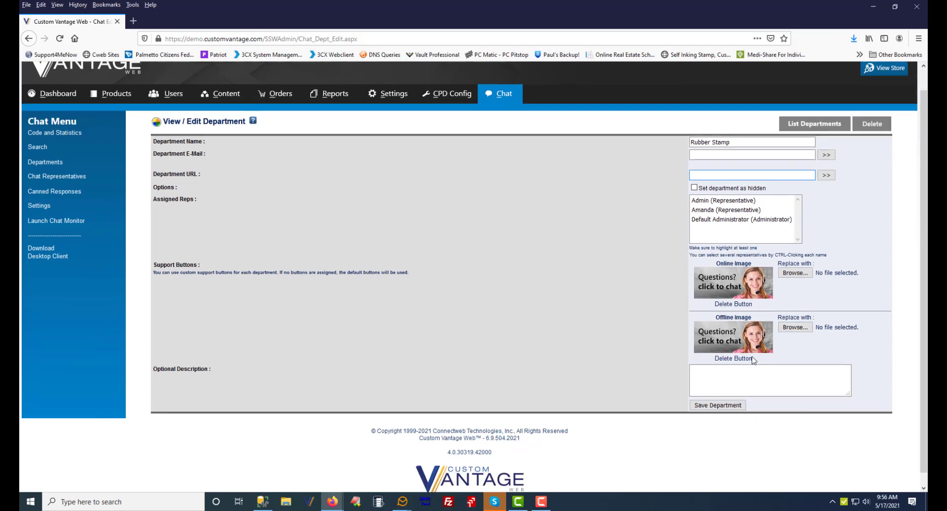
click(725, 394)
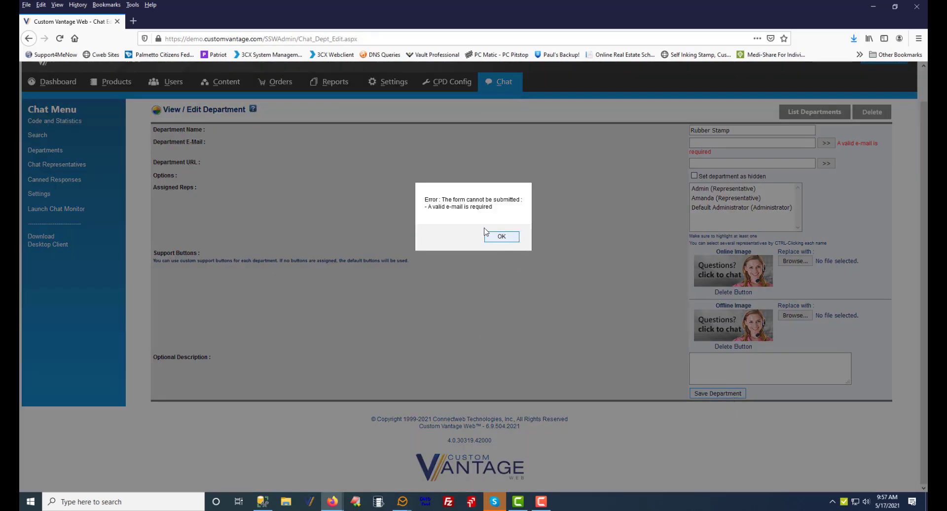
click(501, 234)
Enter the department's e-mail address and save the Rubber Stamp department
click(721, 143)
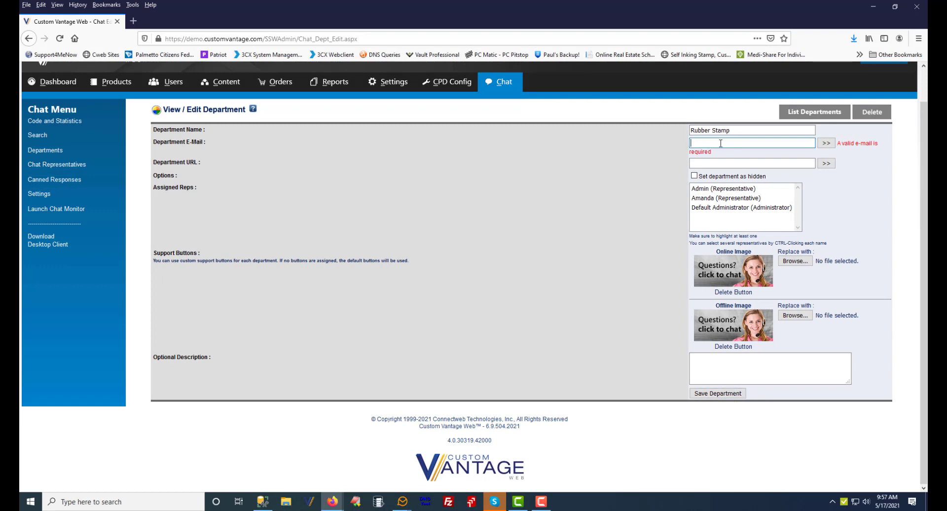
click(729, 394)
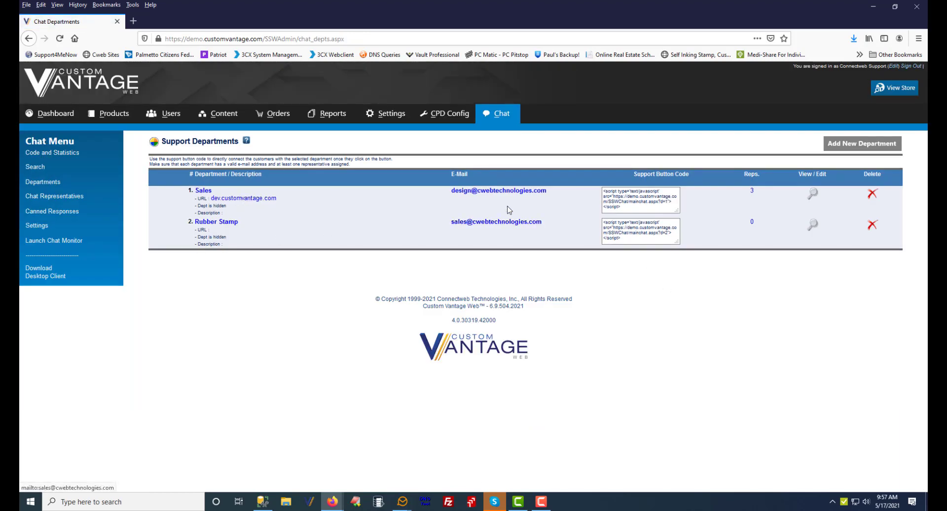
Compare the departments' support button codes with the general customer chat button code
drag(624, 208, 600, 190)
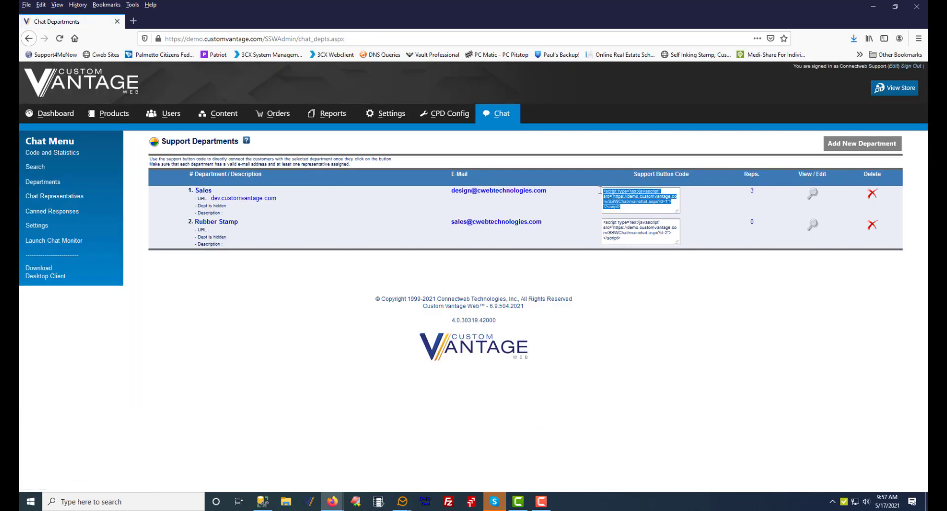
drag(627, 239, 602, 218)
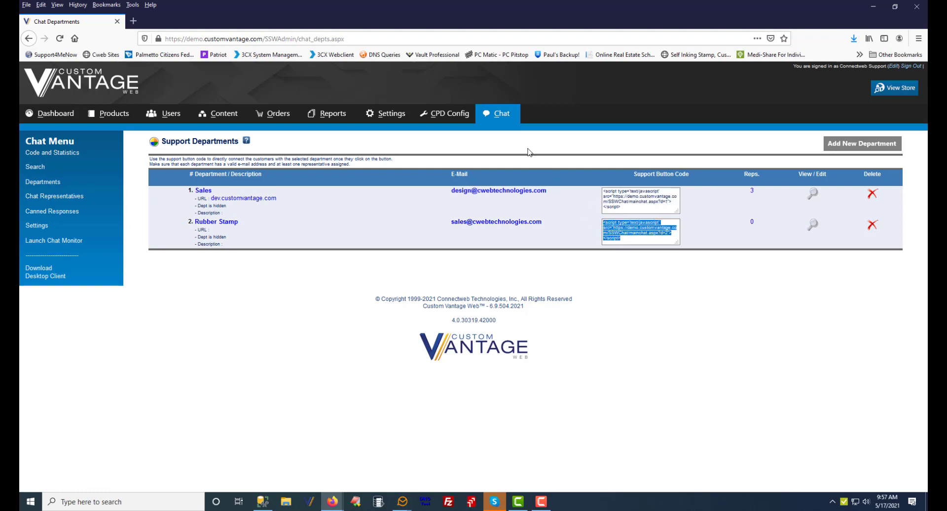
click(506, 115)
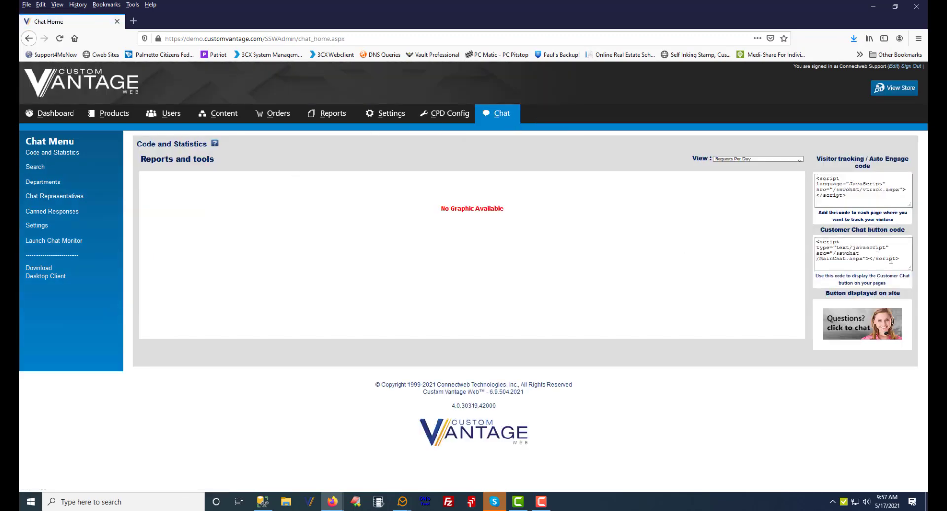
drag(892, 262, 811, 242)
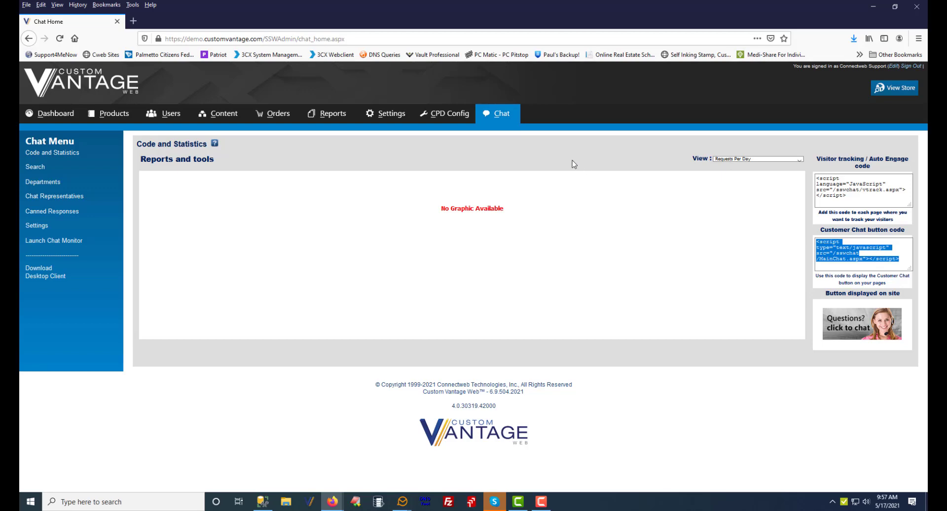
click(56, 184)
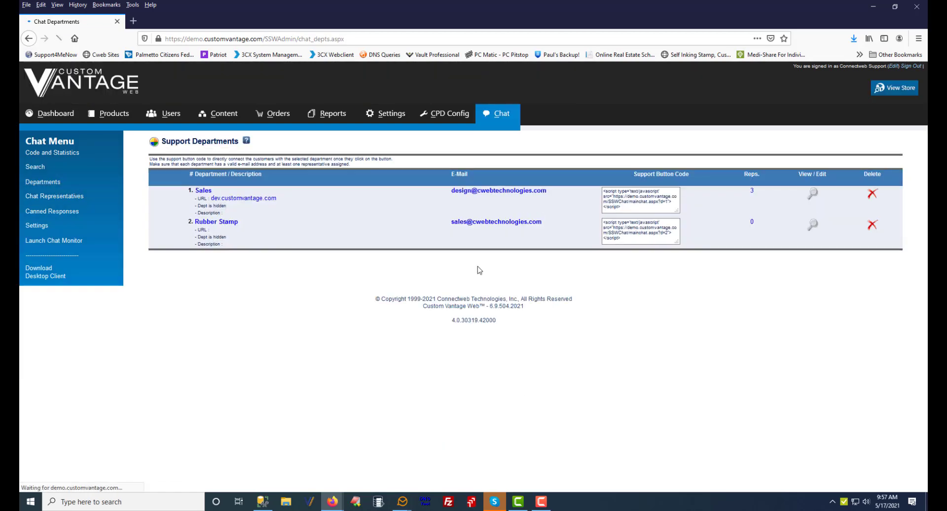
drag(652, 242, 601, 220)
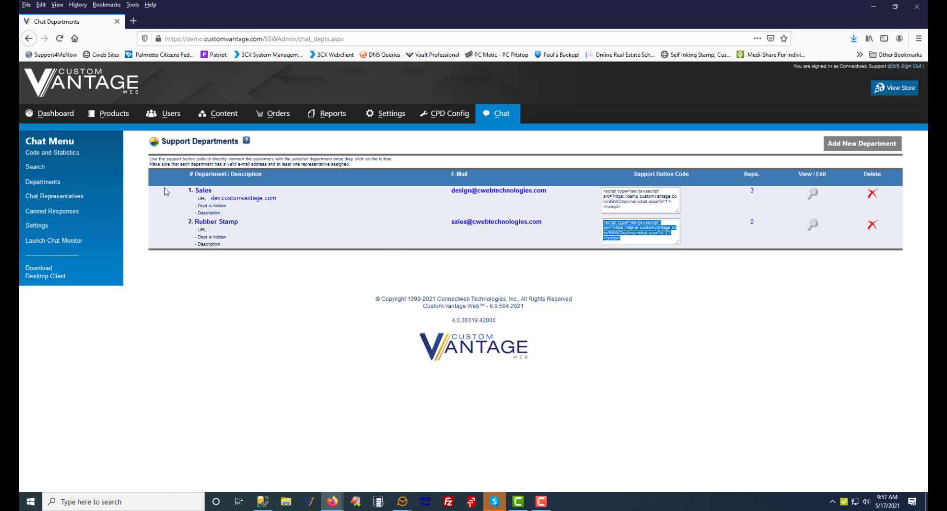
Start adding a new chat representative and enter the representative's full name and e-mail address
click(77, 196)
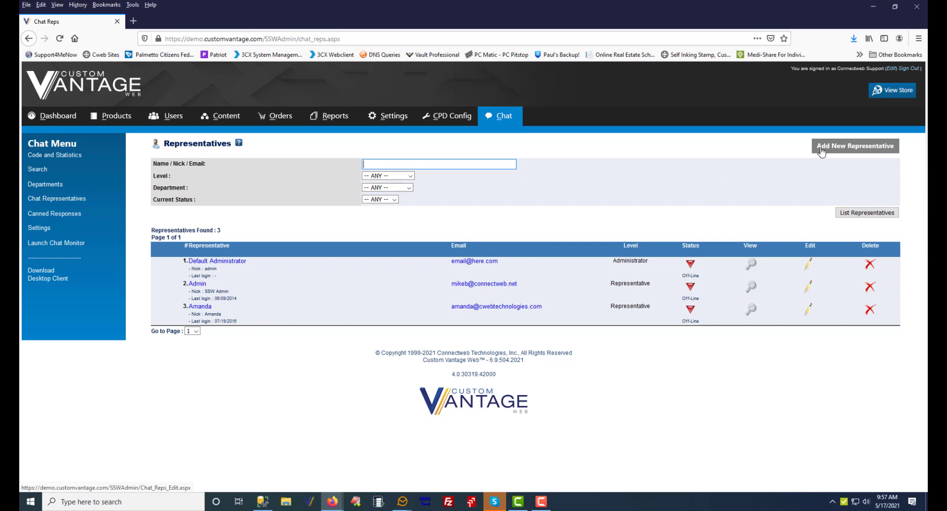
click(852, 151)
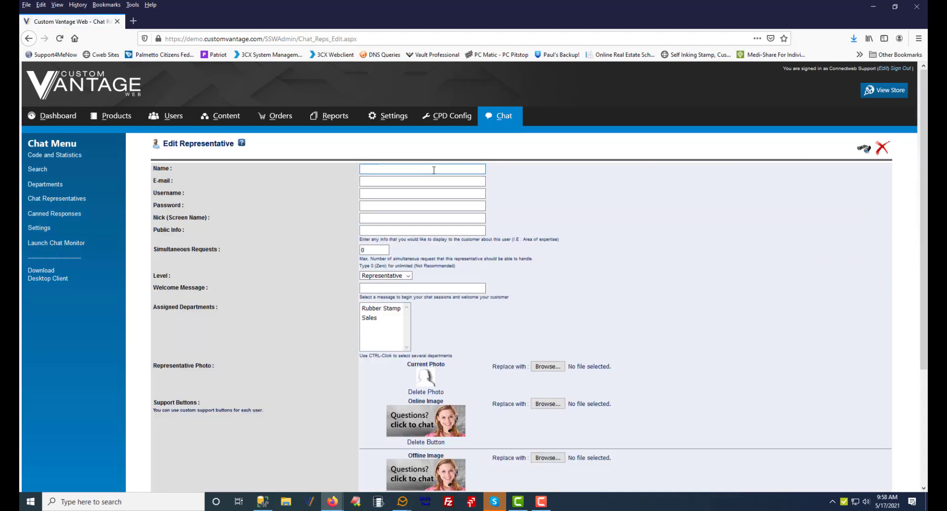
click(435, 170)
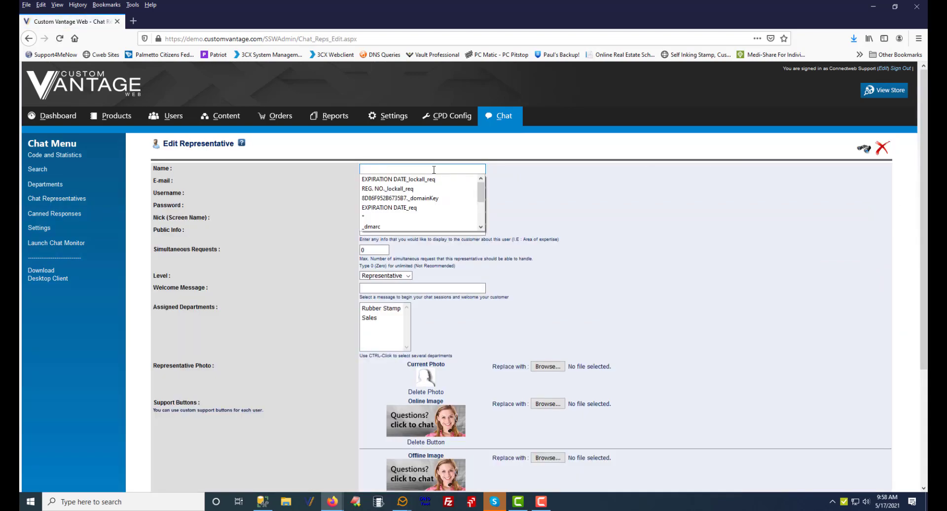
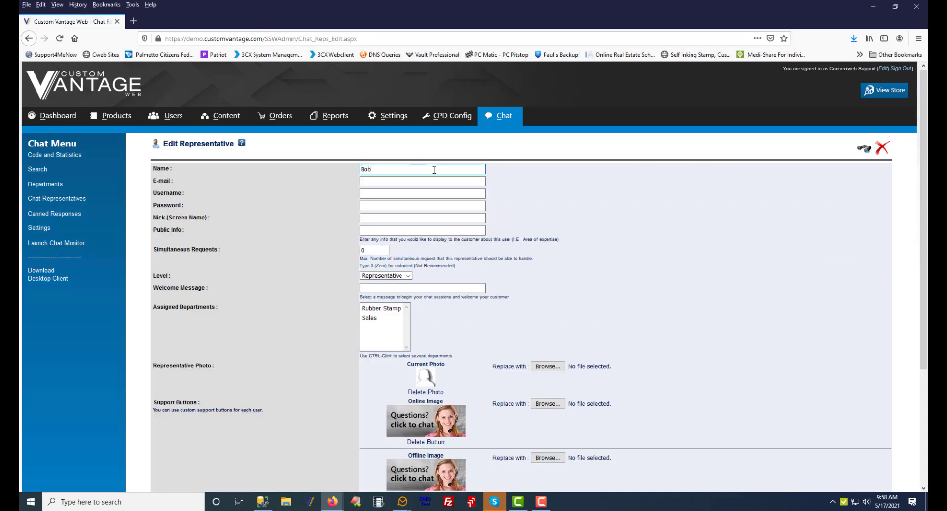
key(Tab)
text(bob.jones@mydomain.com)
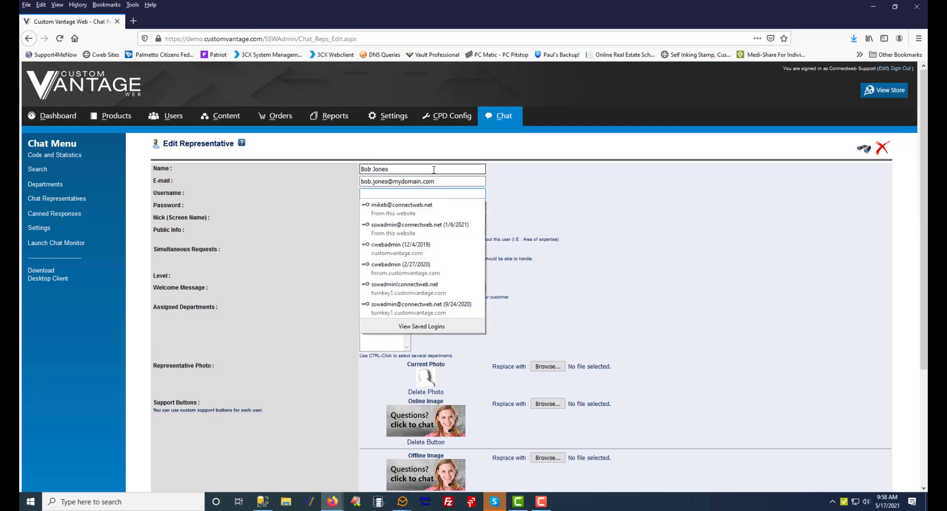
Enter the representative's login username
key(Tab)
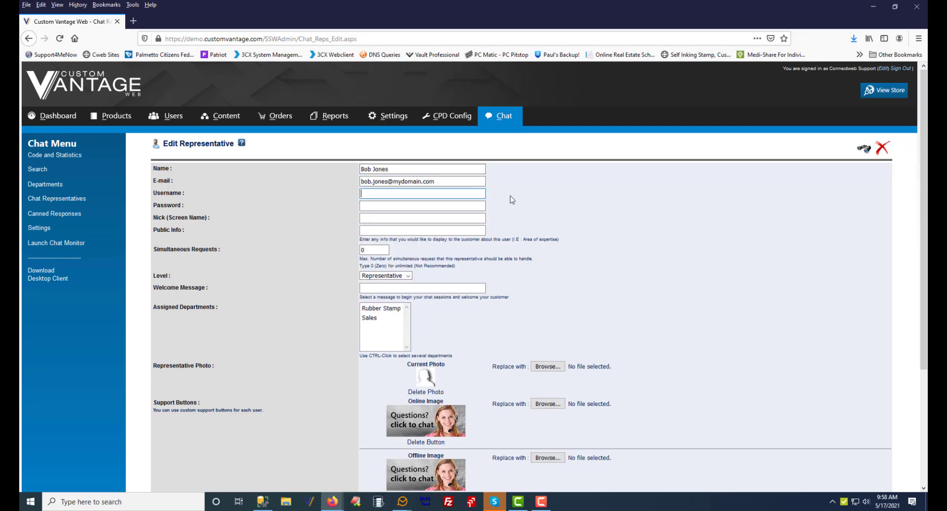
text(Bob)
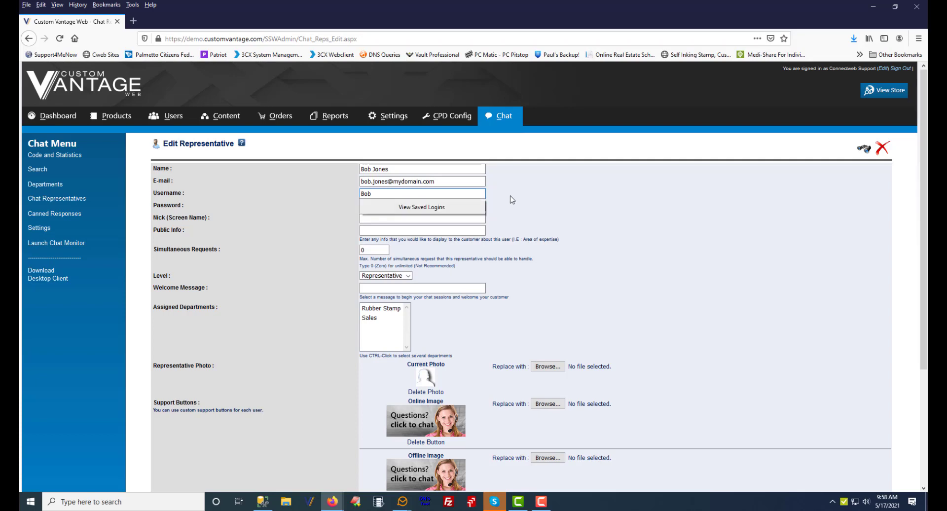
click(549, 190)
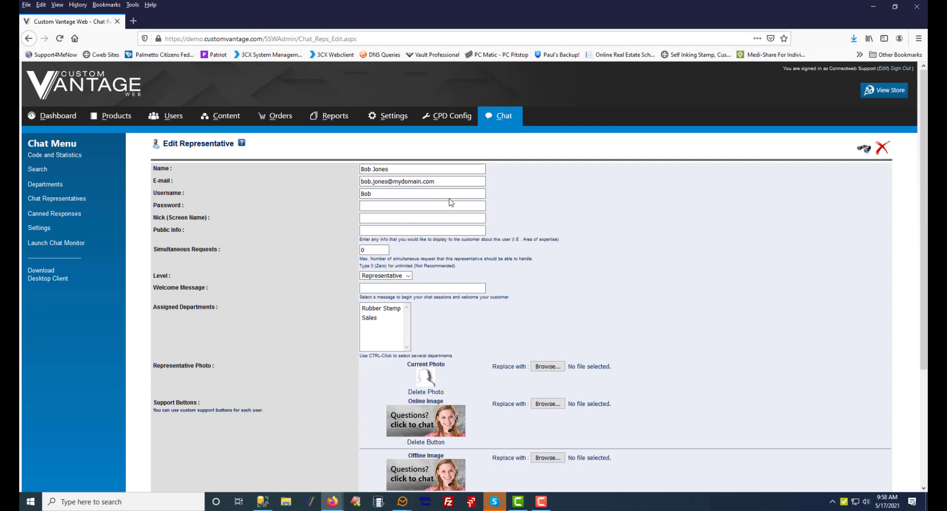
Enter the representative's password
click(377, 205)
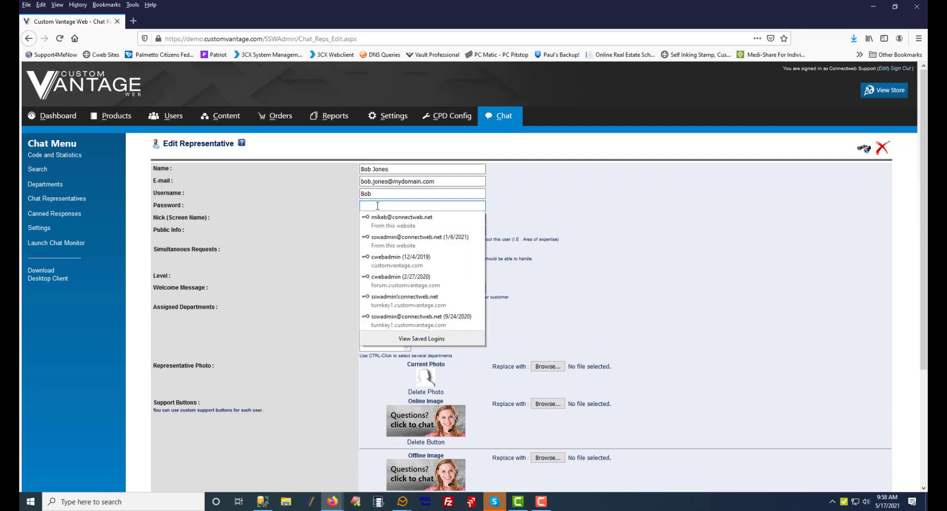
text(••••••••)
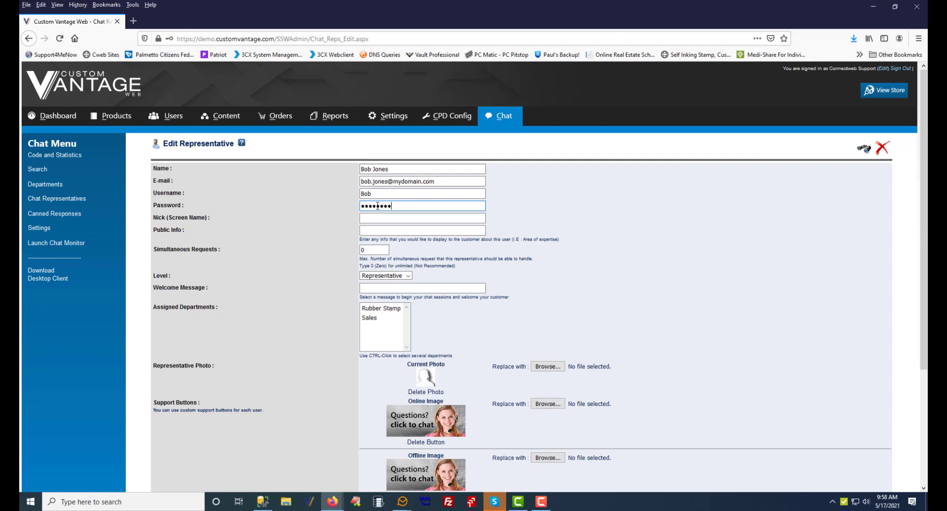
Set the representative's nick screen name to Bob
key(Tab)
text(passw)
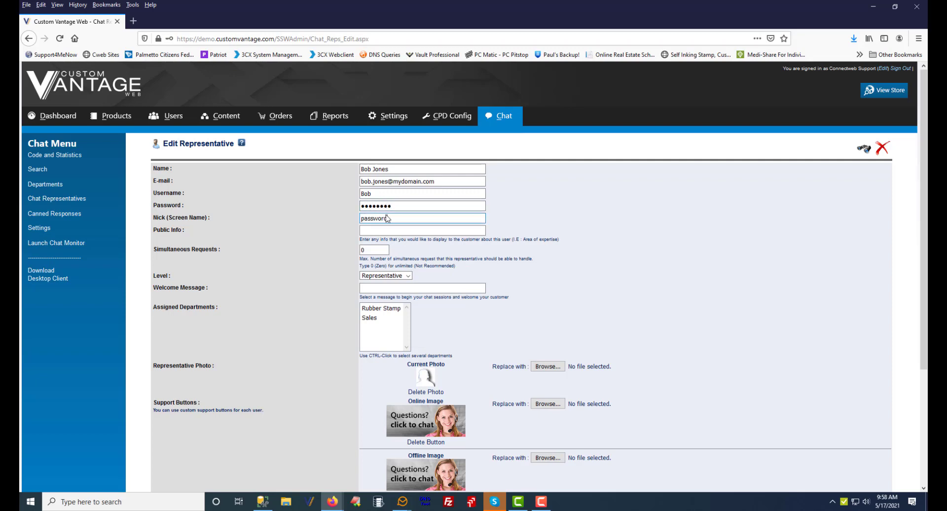
drag(387, 218, 354, 221)
text(Bob)
scroll(368, 267, down, 2)
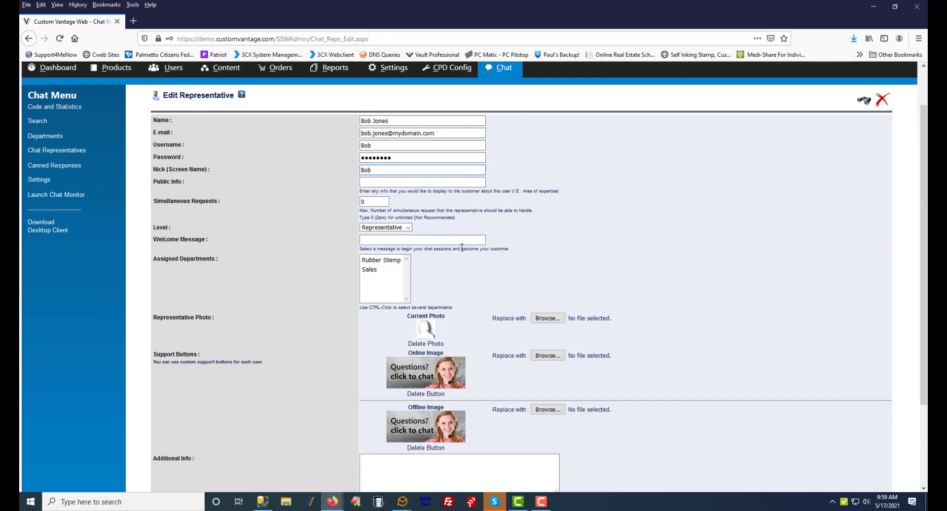
Set the representative's welcome message to "Hello, May I help you?"
click(409, 228)
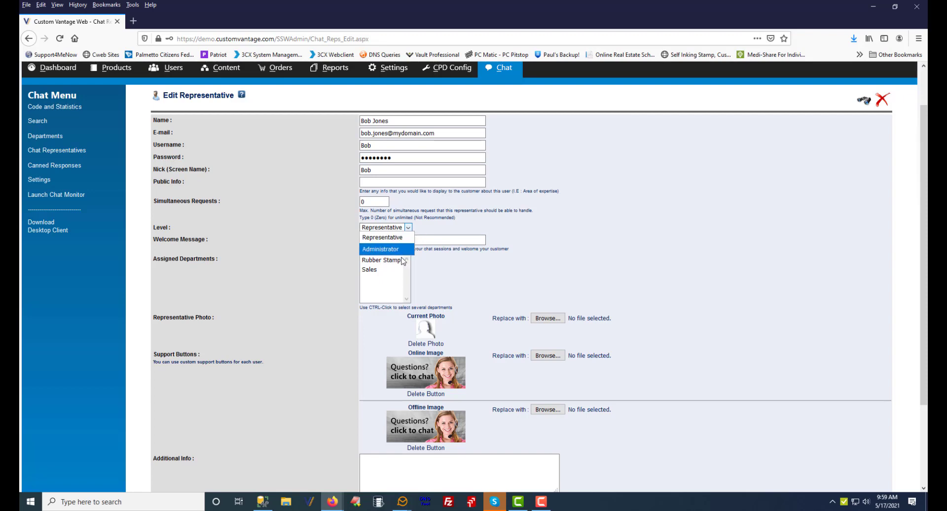
click(575, 201)
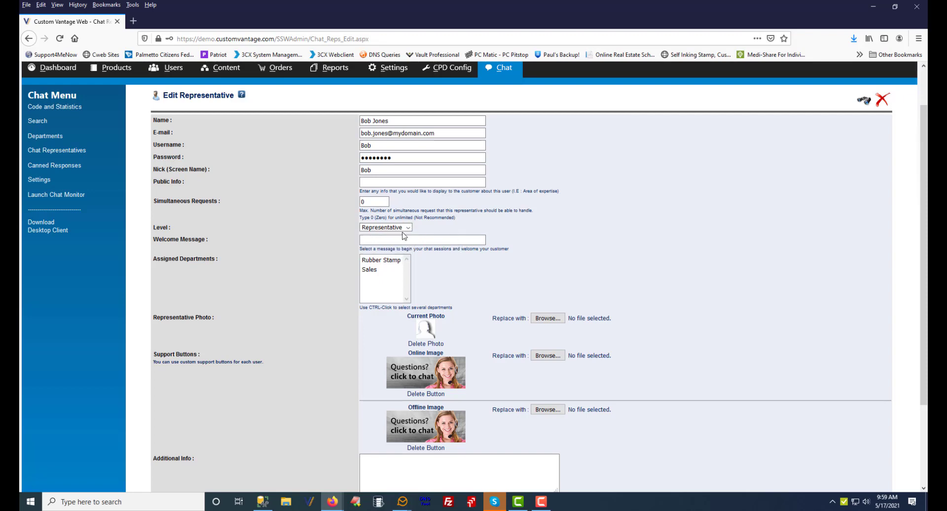
click(437, 241)
text(Hello, May I help you?)
Assign the representative to both the Rubber Stamp and Sales departments
click(379, 263)
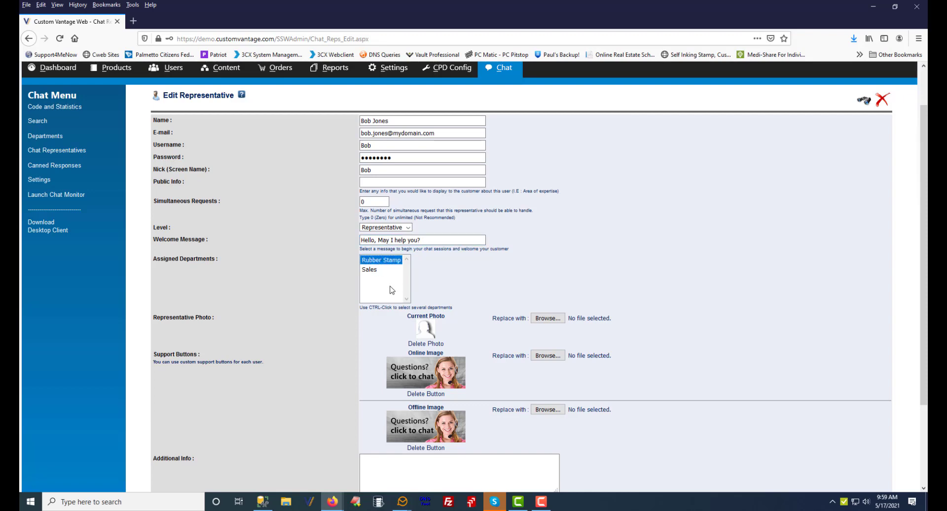
click(371, 270)
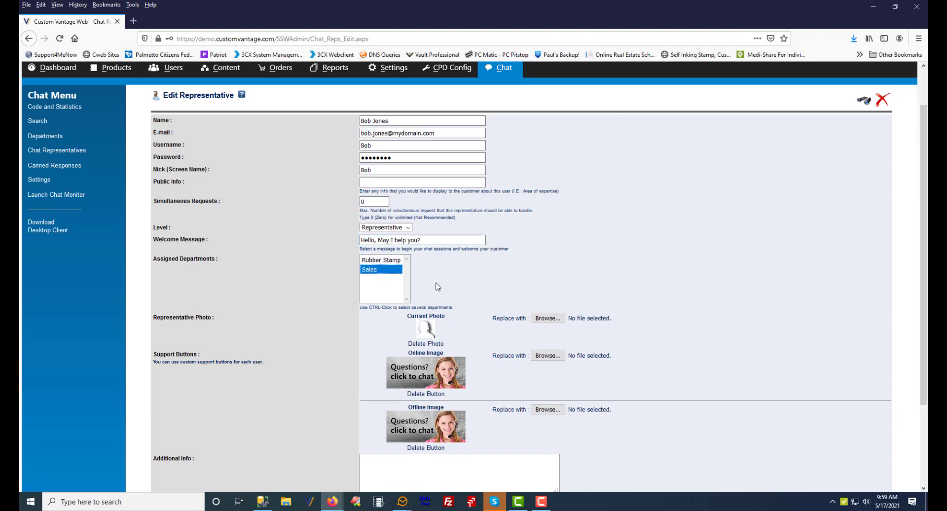
ctrl+click(394, 261)
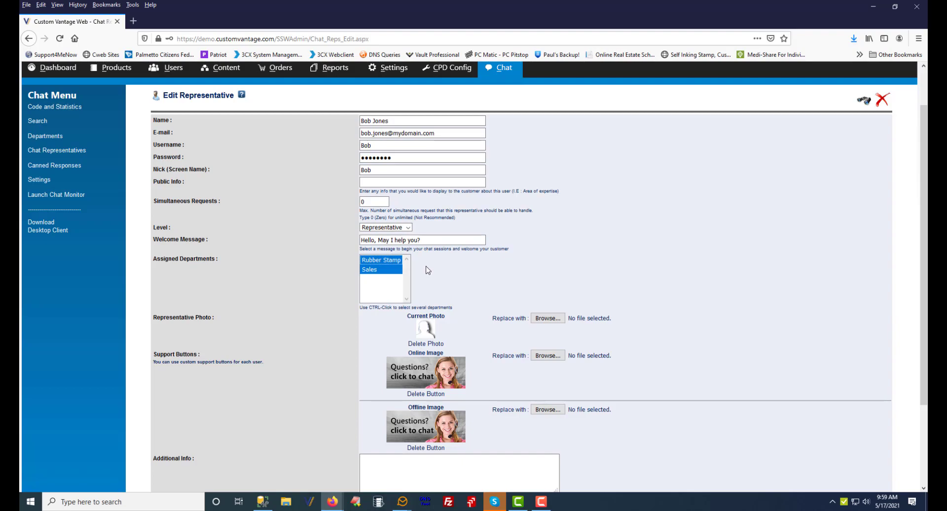
Save the new representative and decline the browser's offer to store the login
scroll(428, 270, down, 3)
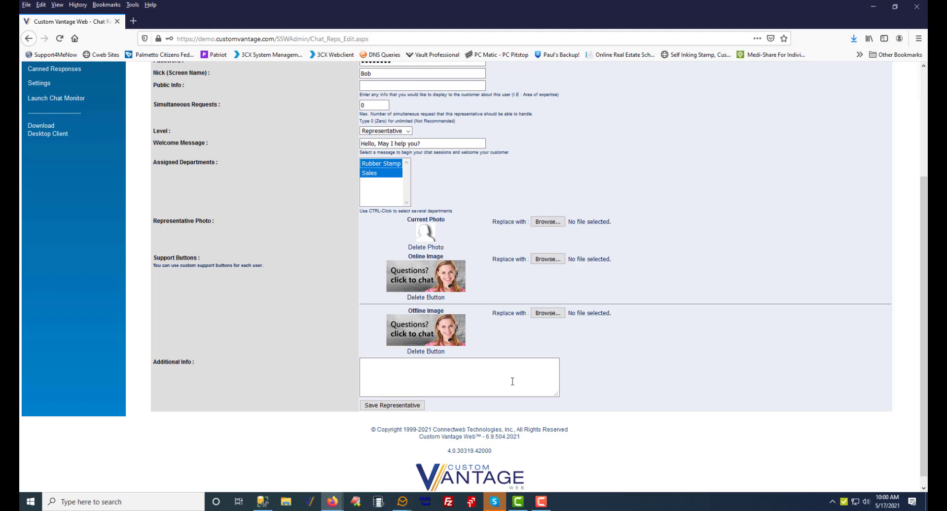
click(404, 407)
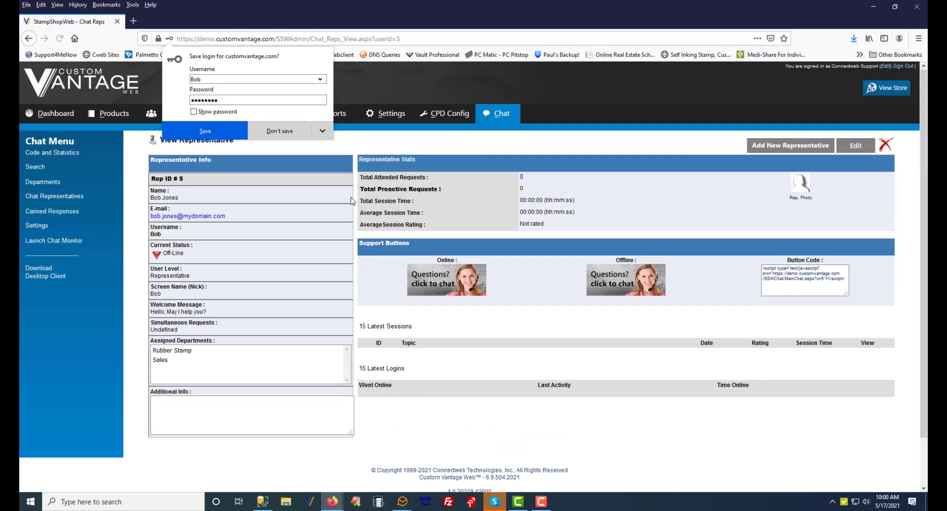
click(260, 131)
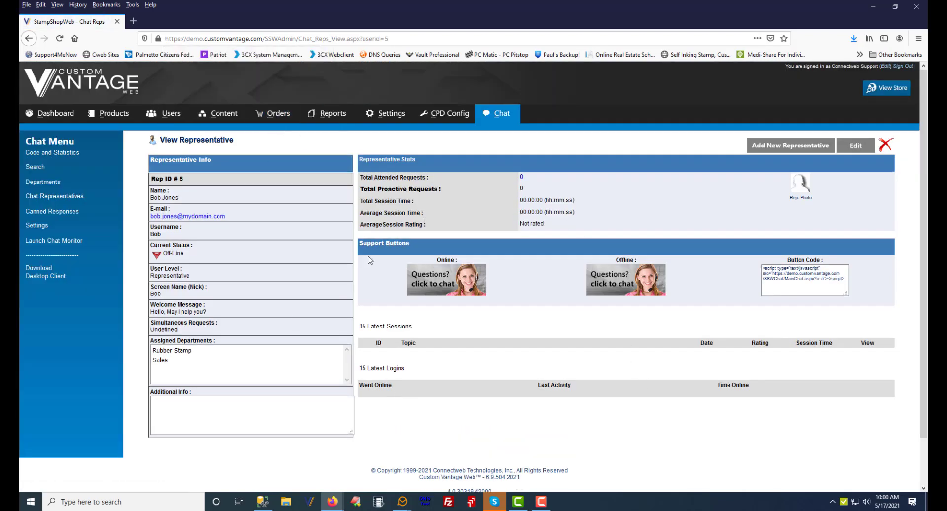
Open the storefront and return to the admin dashboard
drag(192, 259, 157, 256)
click(229, 255)
drag(163, 236, 148, 235)
click(883, 89)
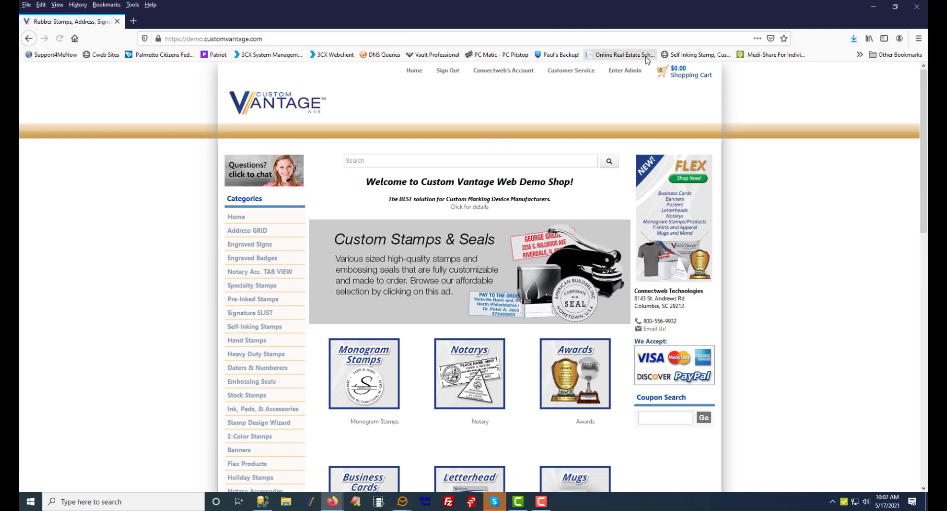
click(630, 73)
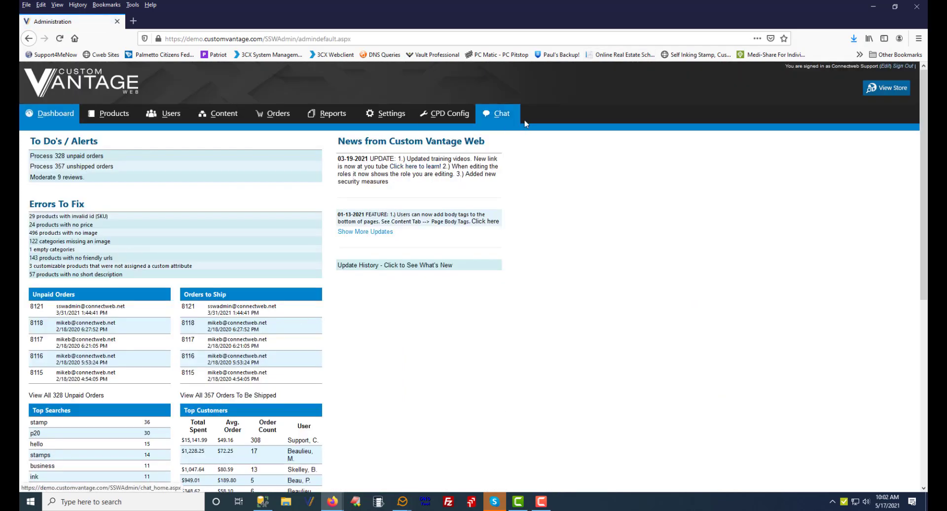
Launch the chat monitor and log in with the new representative's username and password
click(501, 114)
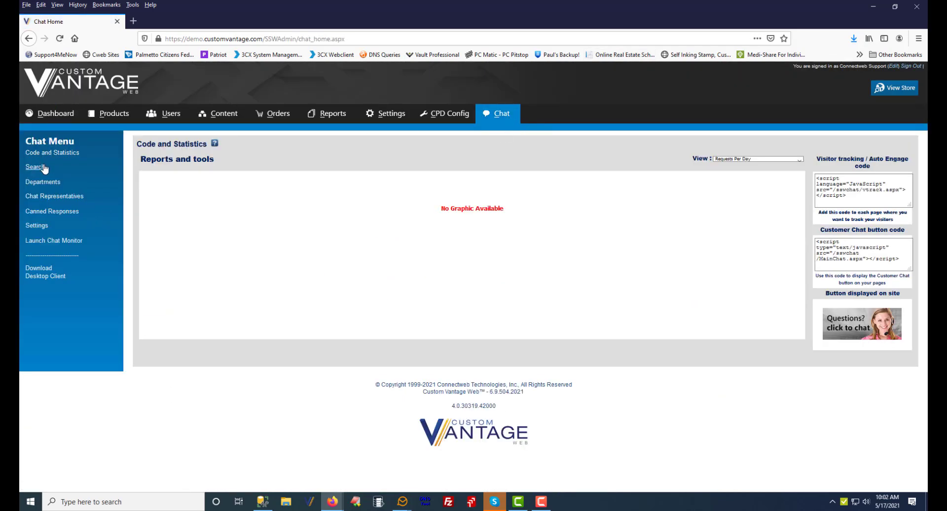
click(42, 241)
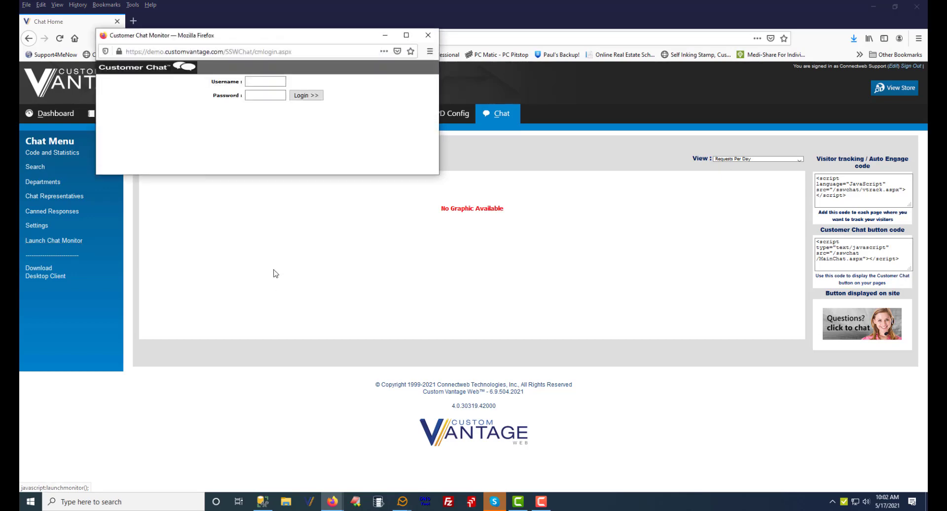
click(269, 80)
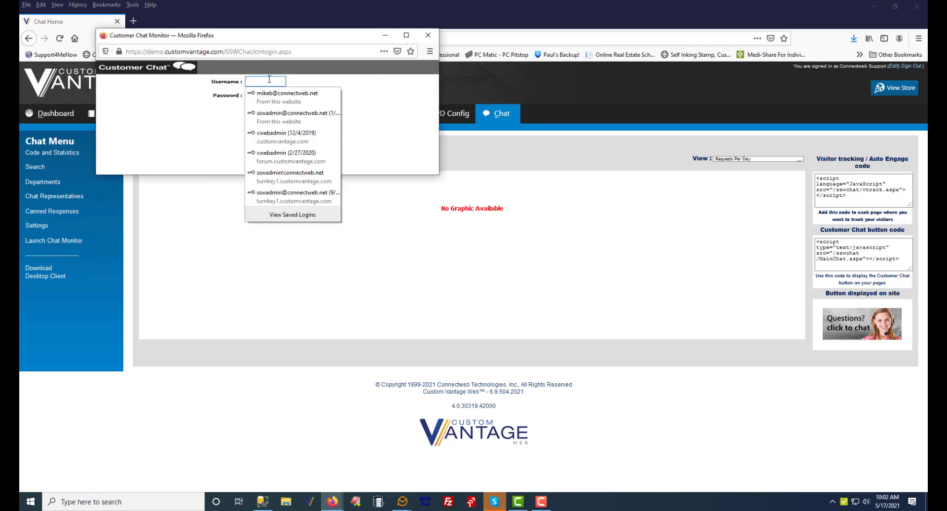
text(bob)
key(Tab)
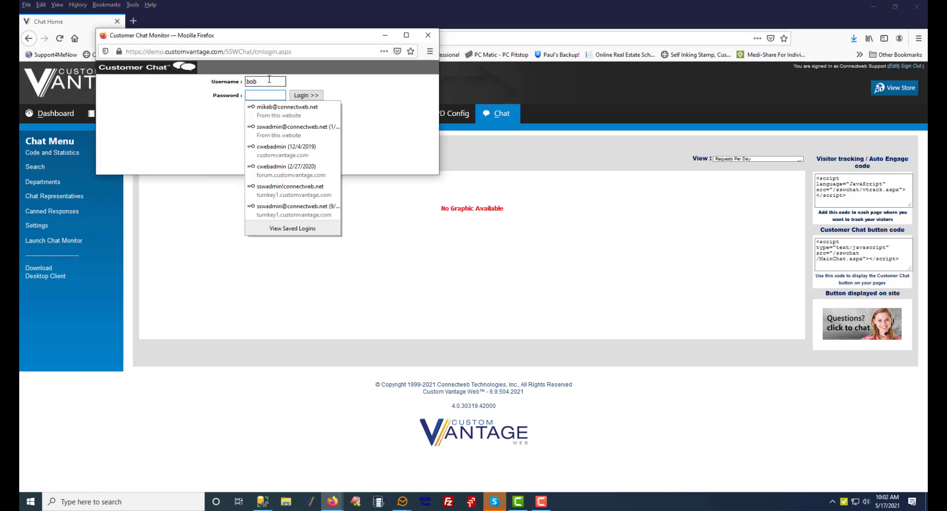
text(********)
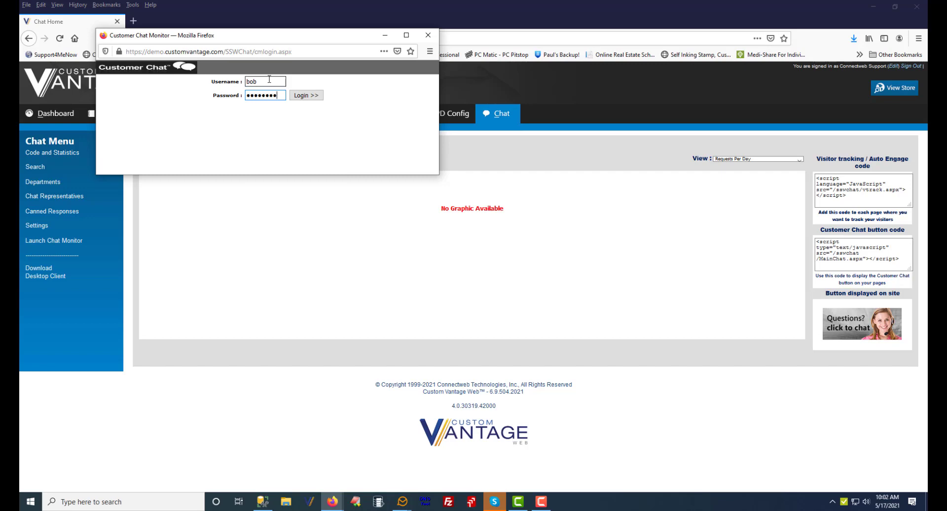
click(307, 96)
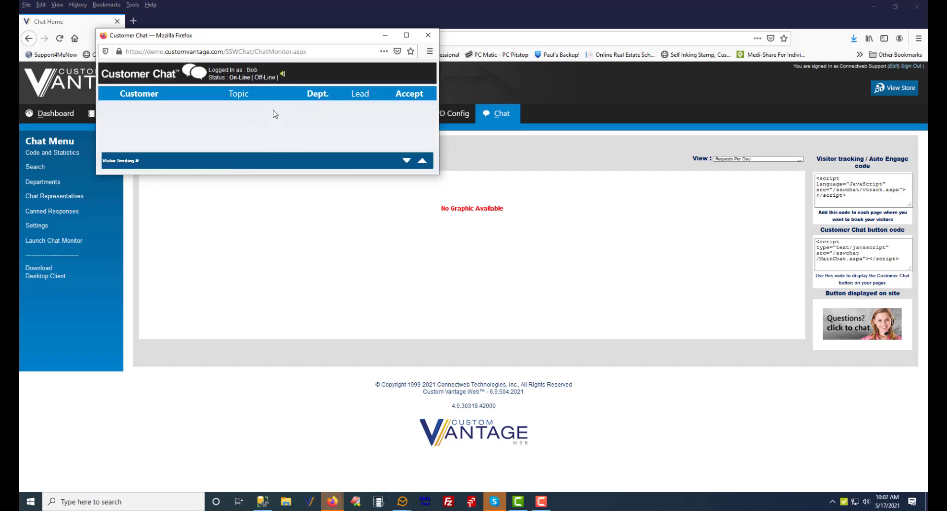
Open the storefront and start a customer chat with the Sales department from the chat button
click(891, 88)
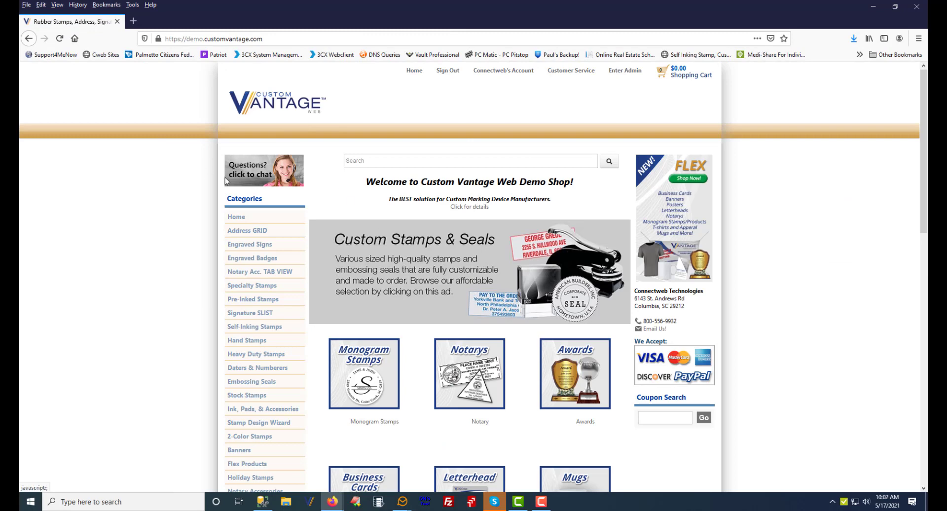
click(257, 176)
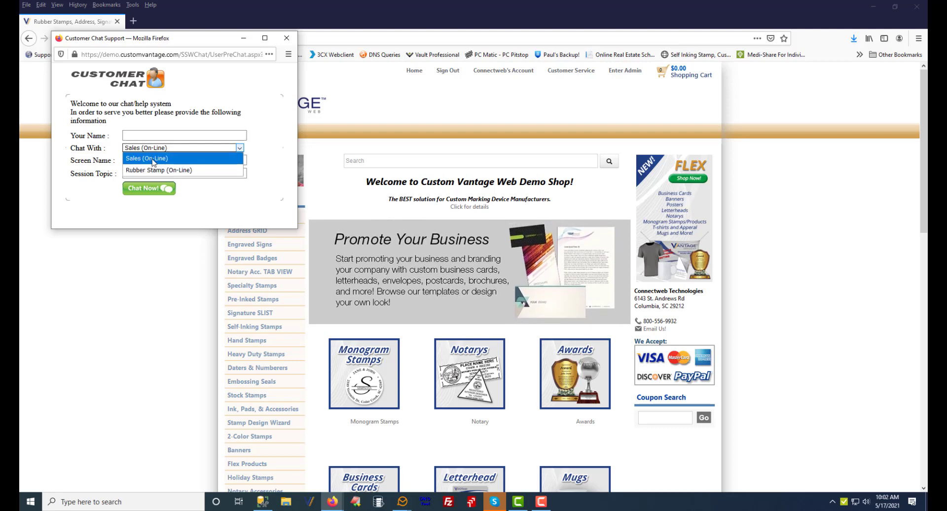
click(149, 191)
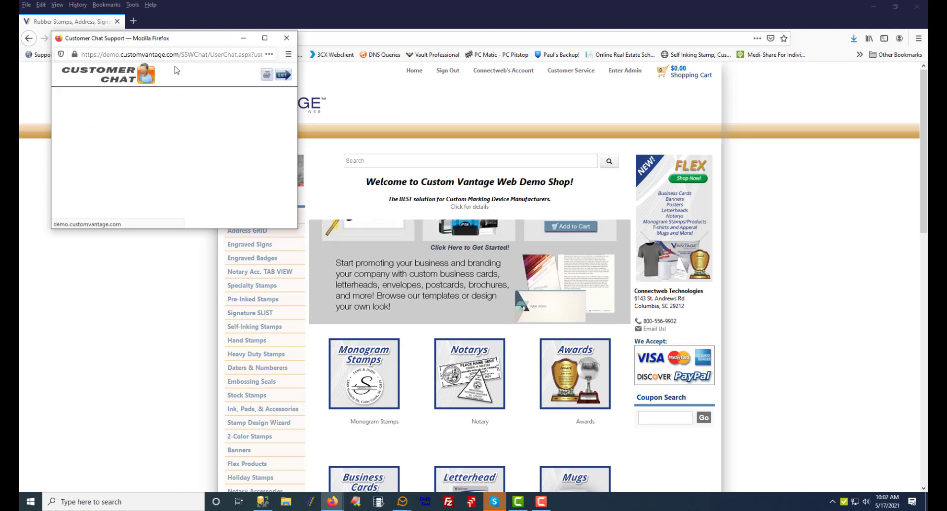
drag(179, 40, 704, 84)
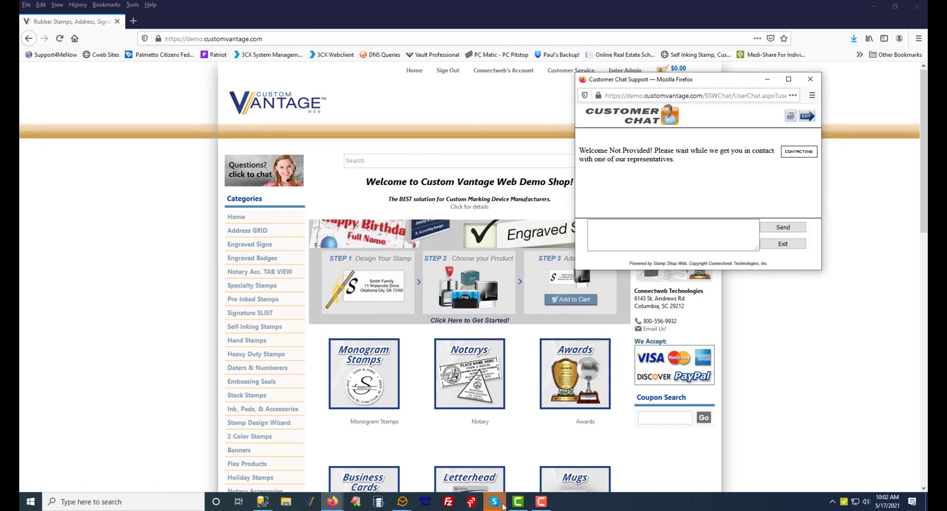
Switch to the chat monitor window and accept the incoming chat request
mouse_move(332, 502)
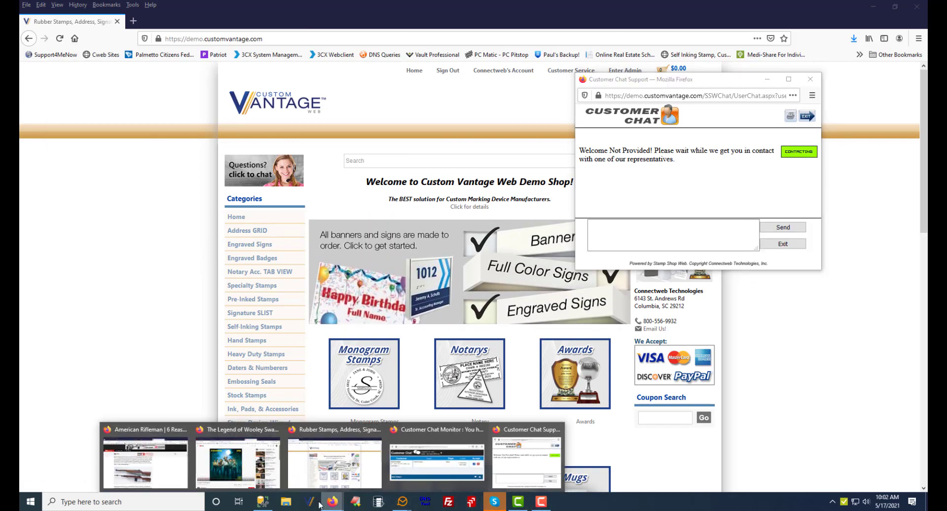
click(444, 461)
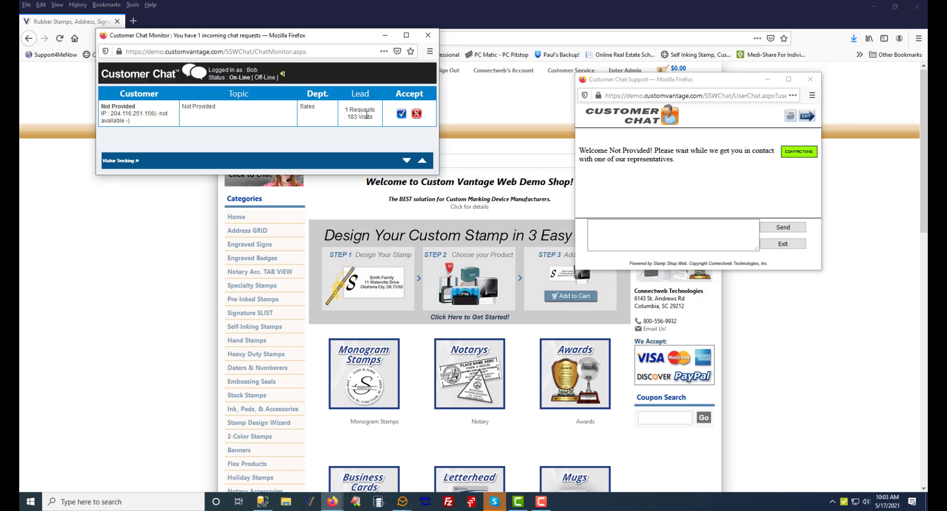
click(402, 114)
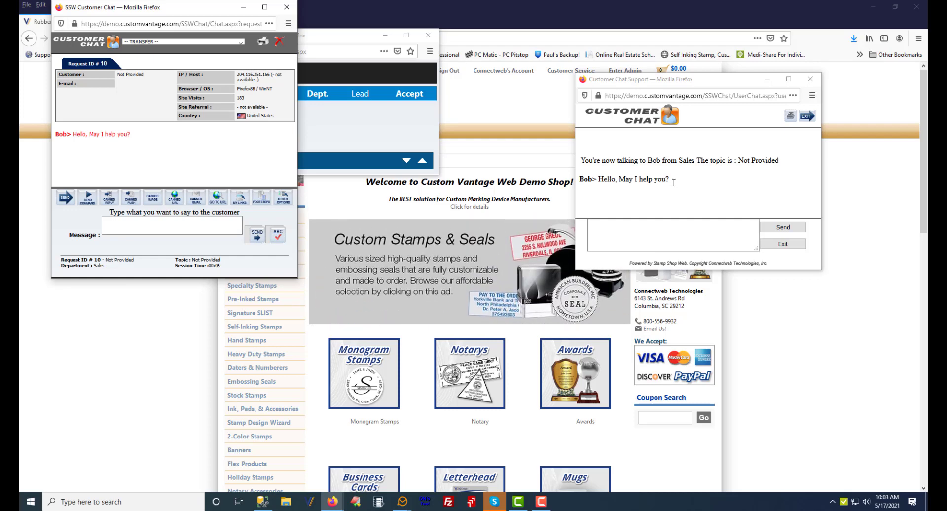
Send the message "How do I buy this" from the customer chat window
click(654, 233)
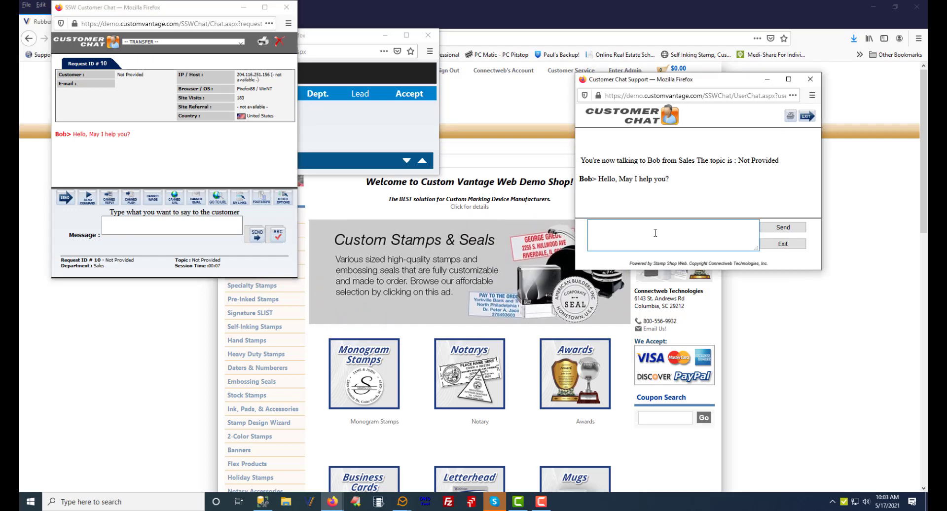
text(How do)
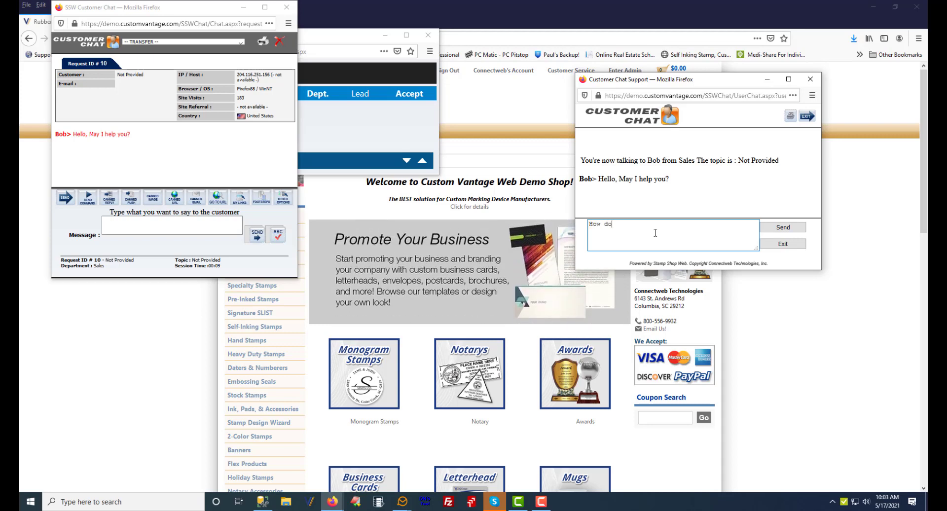
text(o I buy this)
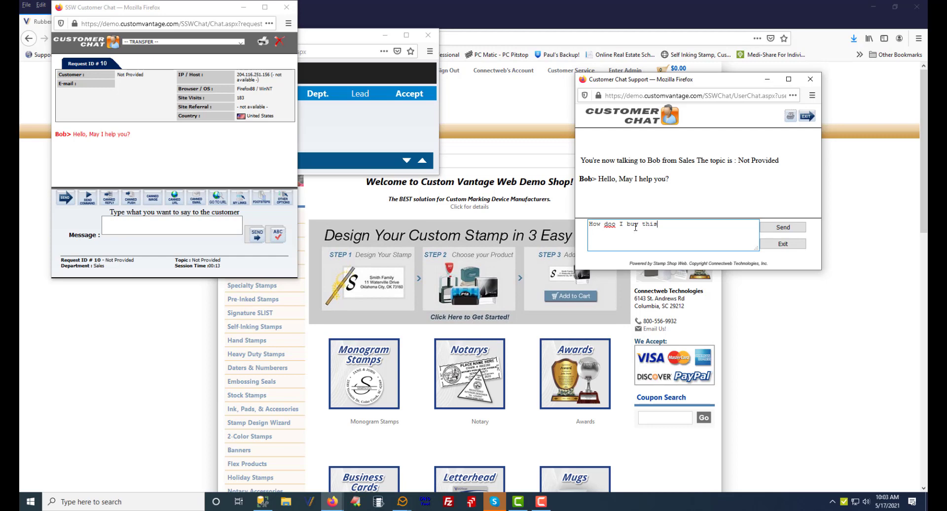
click(615, 225)
key(BackSpace)
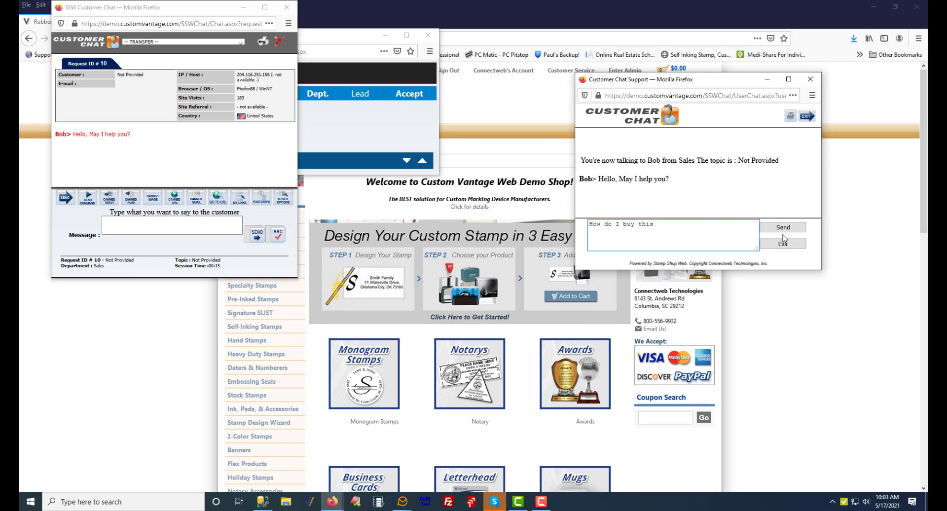
key(Return)
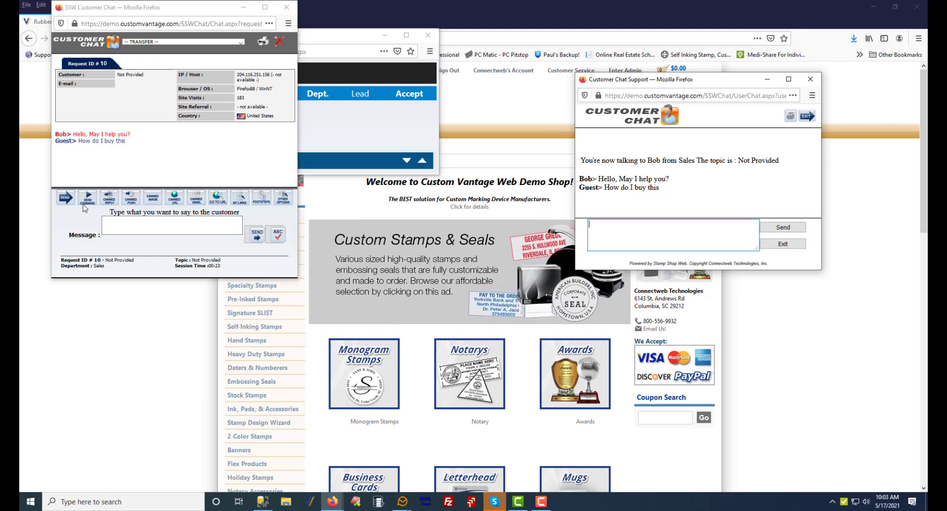
Exit the chat from the customer window, close the representative chat window, and dismiss the goodbye message
click(131, 204)
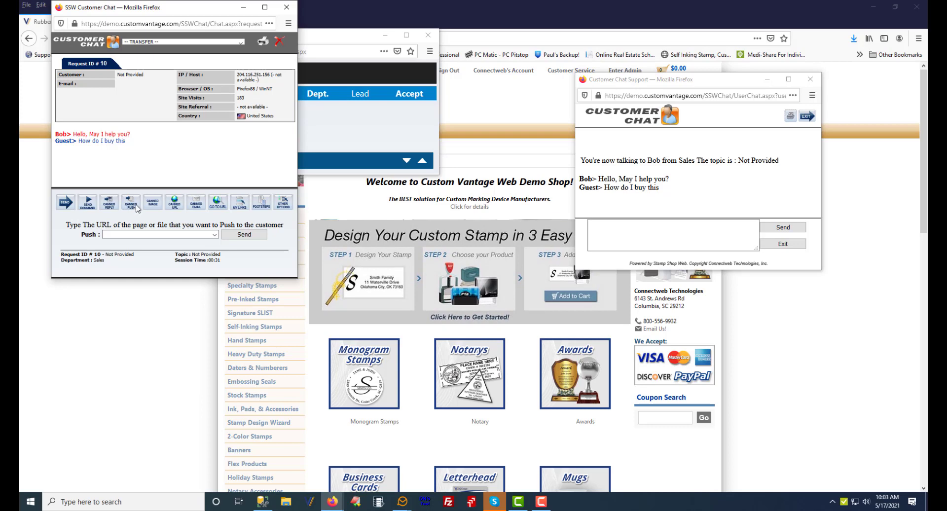
click(788, 245)
click(695, 191)
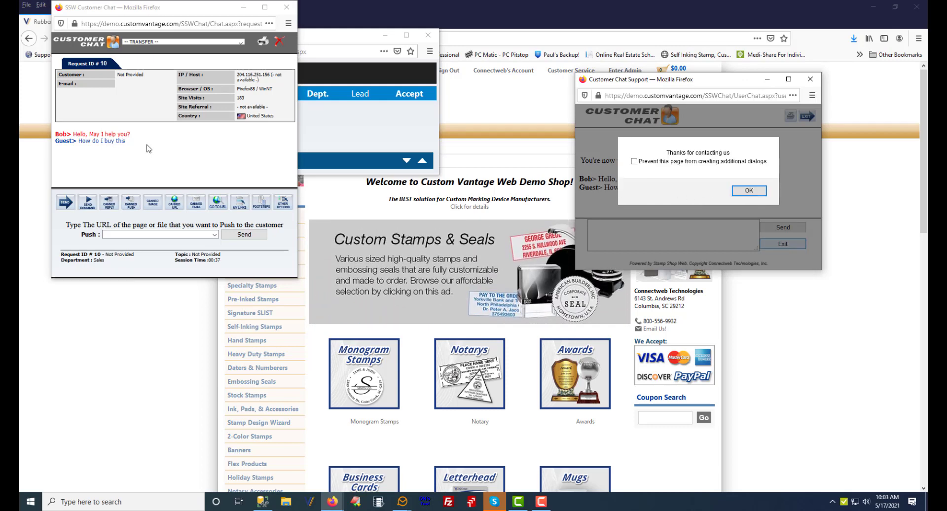
click(287, 7)
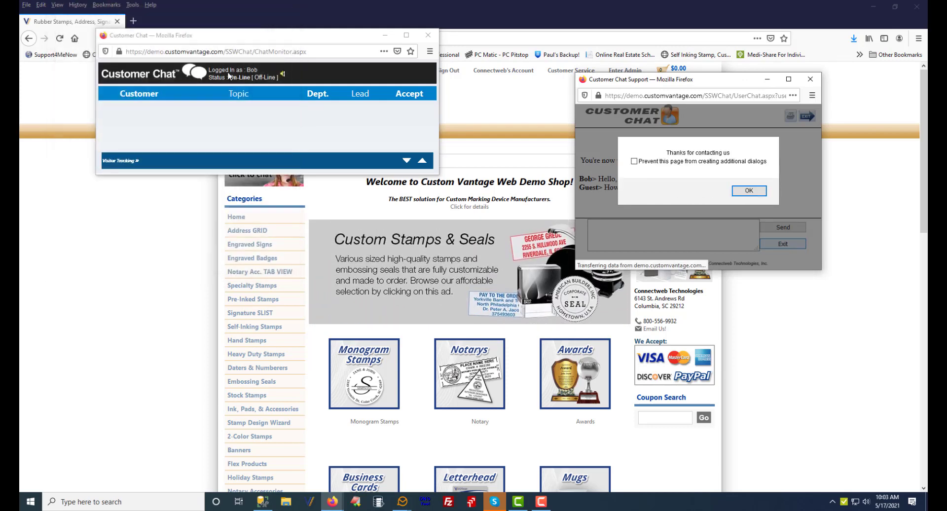
click(754, 191)
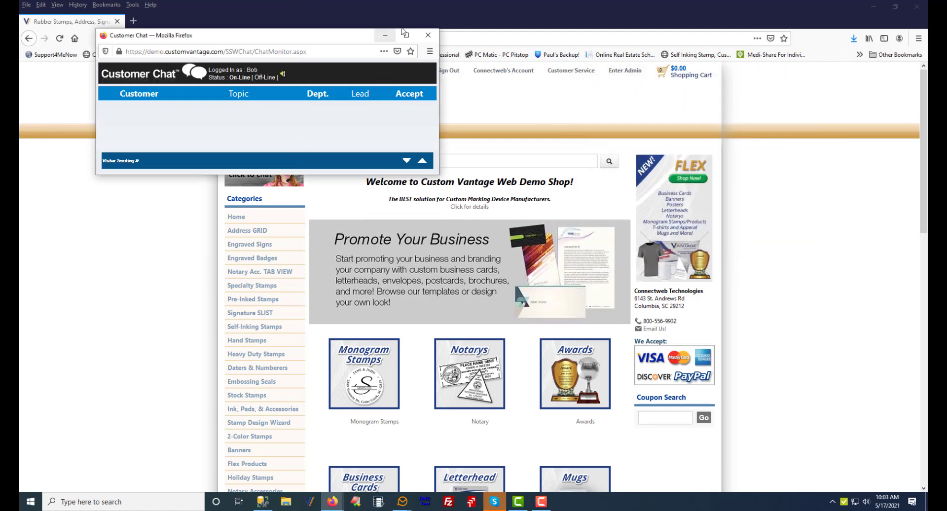
Close the chat monitor and go to the Chat section of the store admin
click(433, 38)
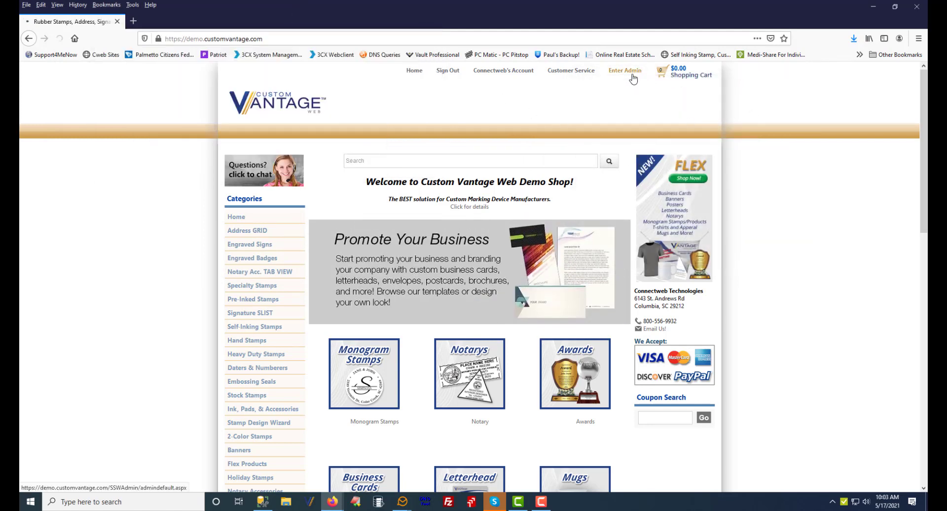
click(625, 70)
click(410, 118)
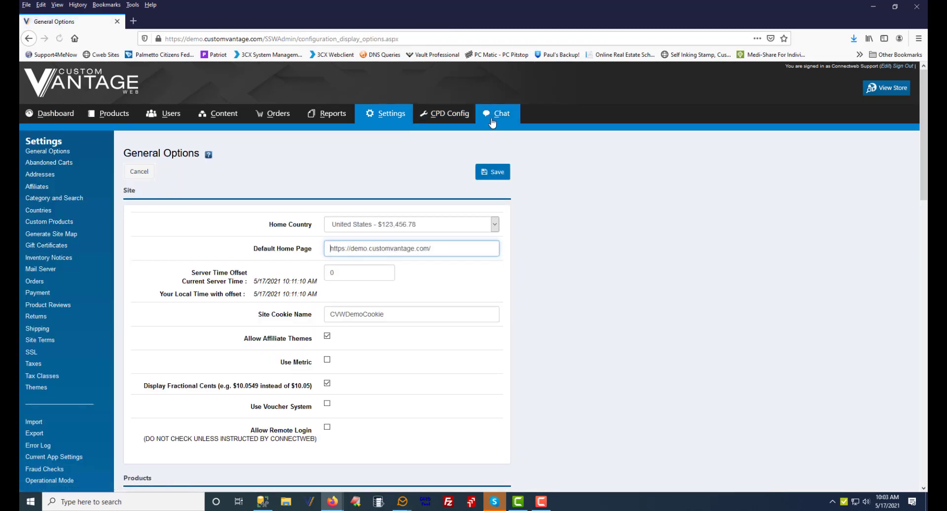
click(499, 114)
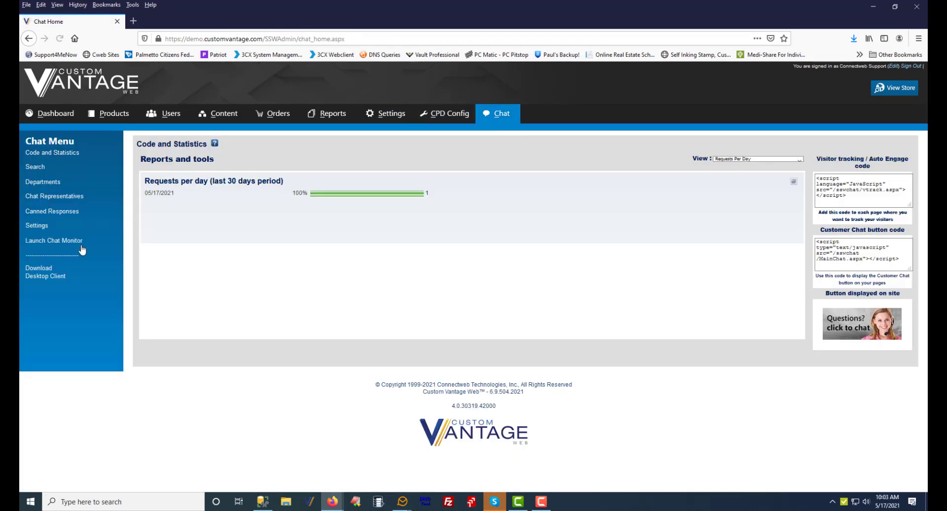
Open a new canned command form under Canned Responses and examine its scope options for representatives
click(54, 212)
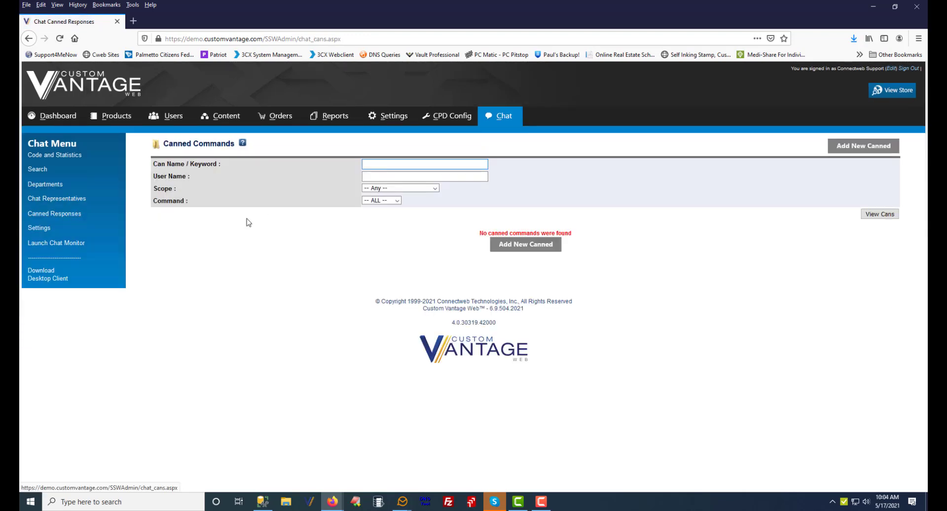
click(864, 147)
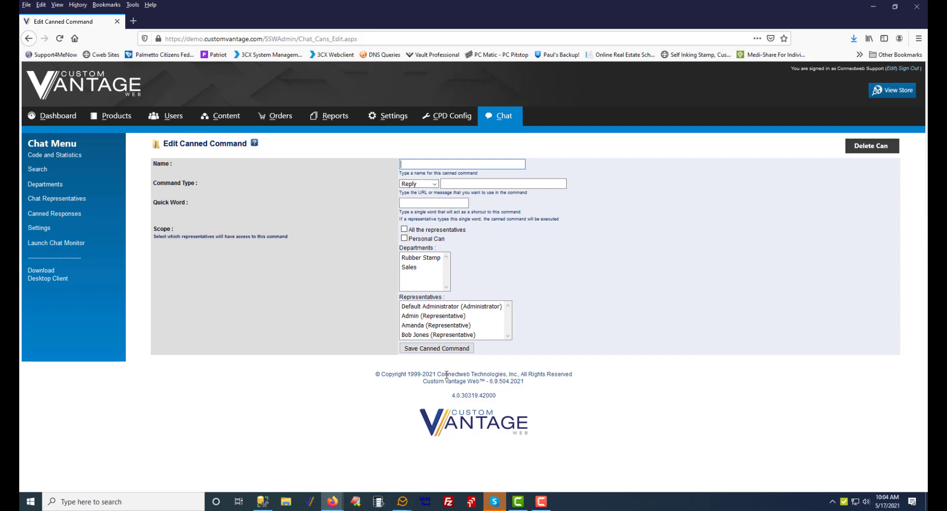
click(416, 307)
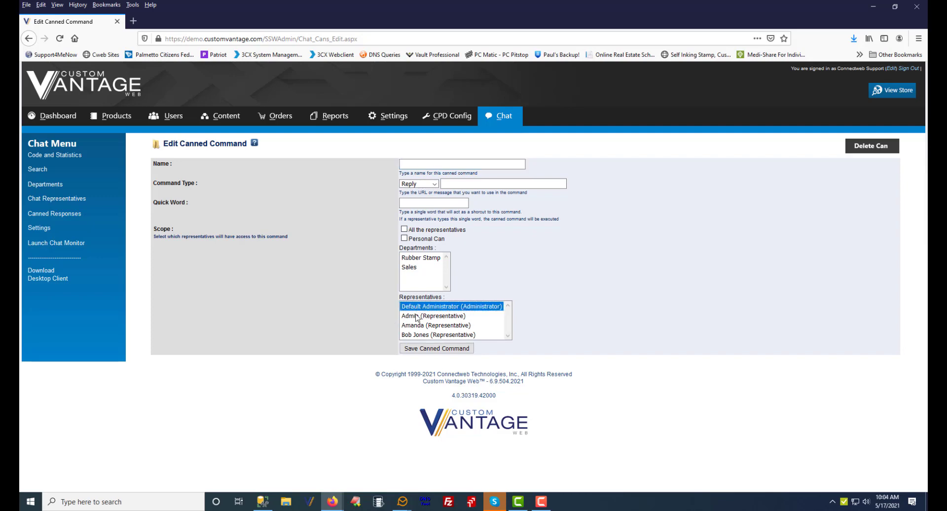
click(416, 316)
click(414, 325)
click(414, 335)
click(415, 325)
click(416, 316)
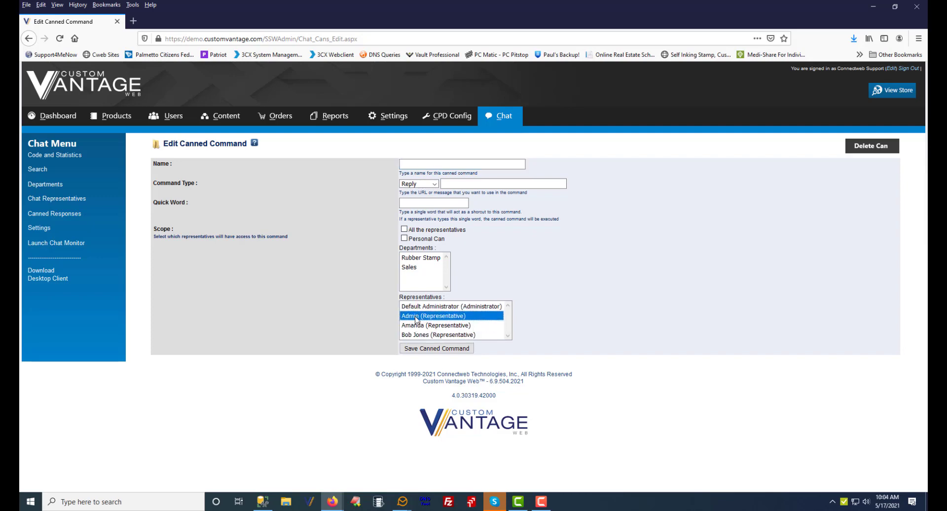
click(417, 306)
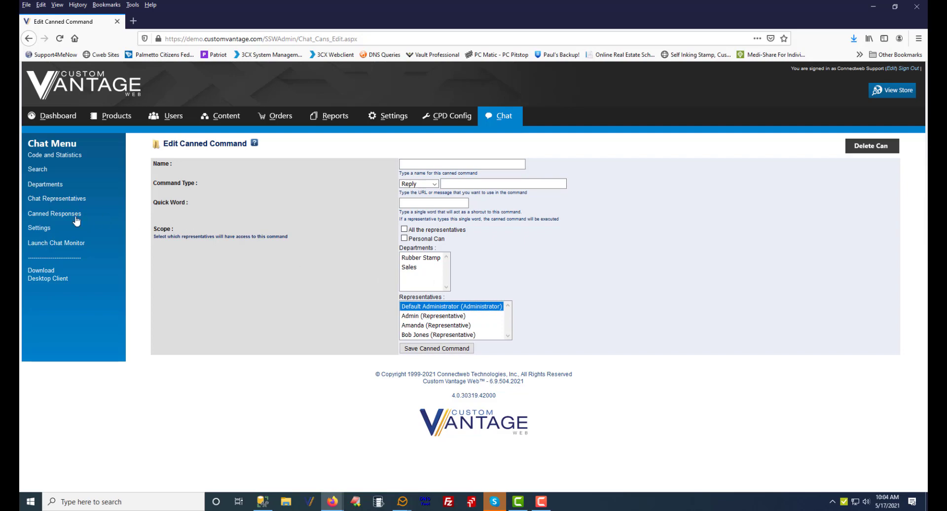
Open the chat Settings and examine the timeouts, wait time, chat window title and dimensions, and optional form fields
click(37, 228)
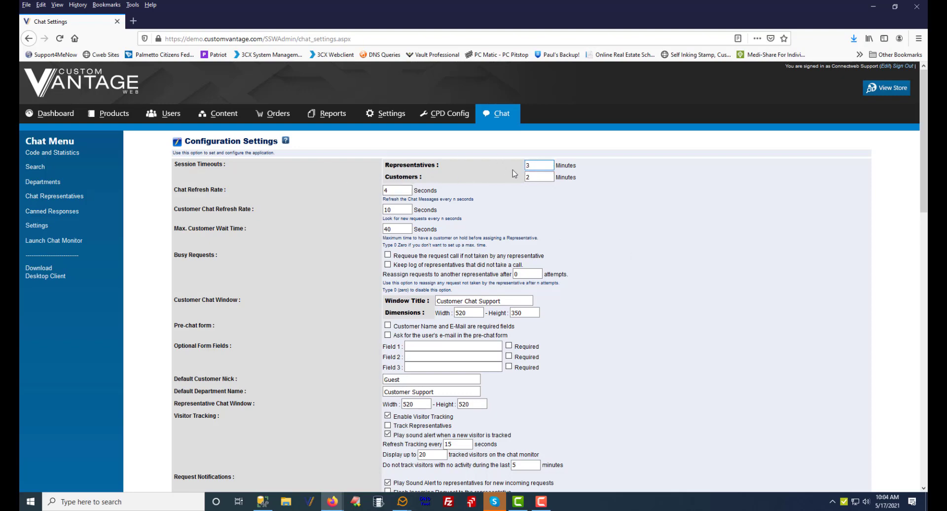
scroll(621, 193, down, 2)
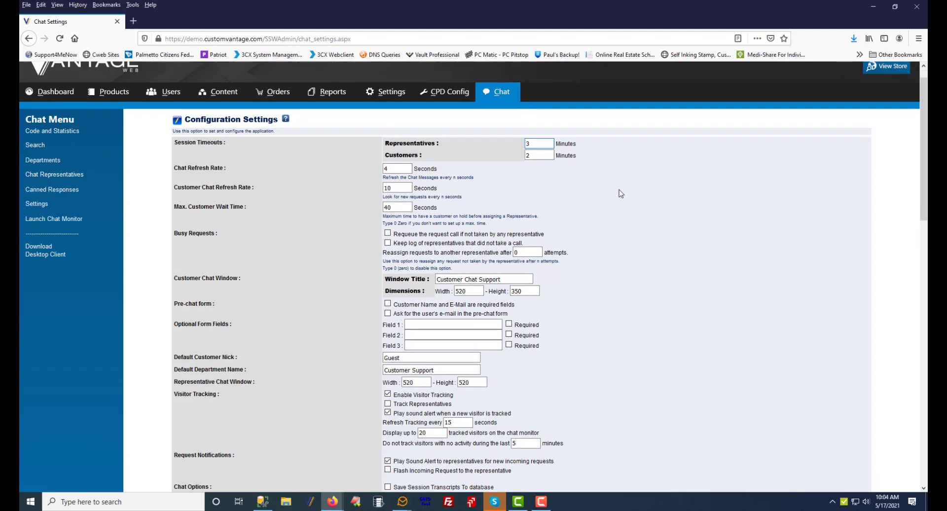
drag(395, 143, 381, 161)
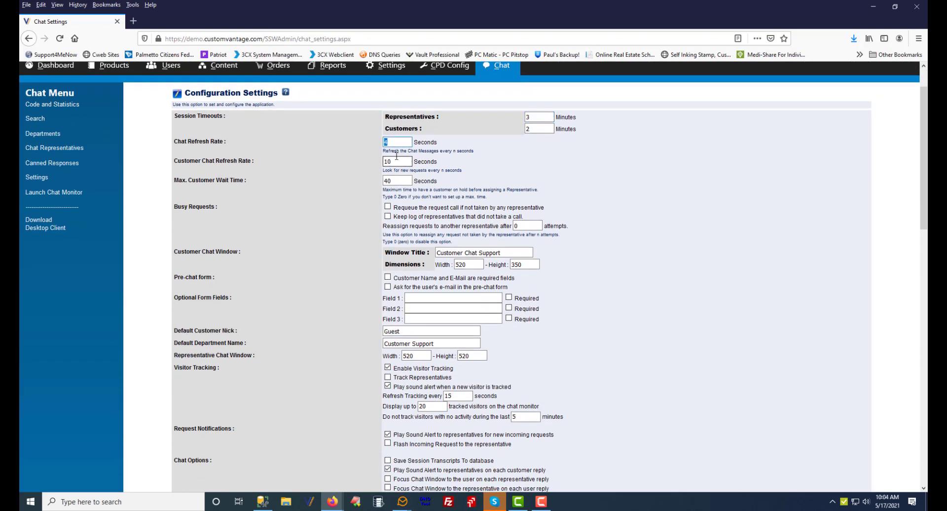
double_click(385, 181)
scroll(582, 244, down, 2)
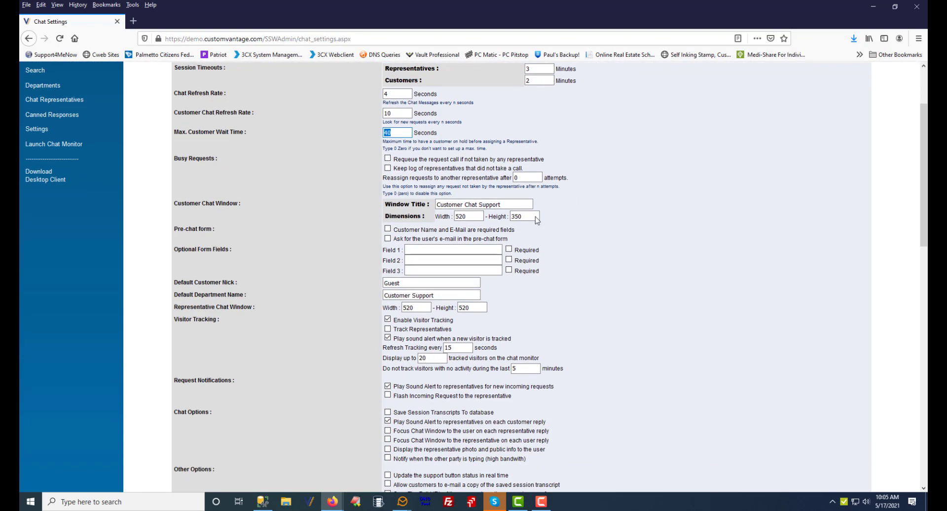
drag(501, 204, 439, 203)
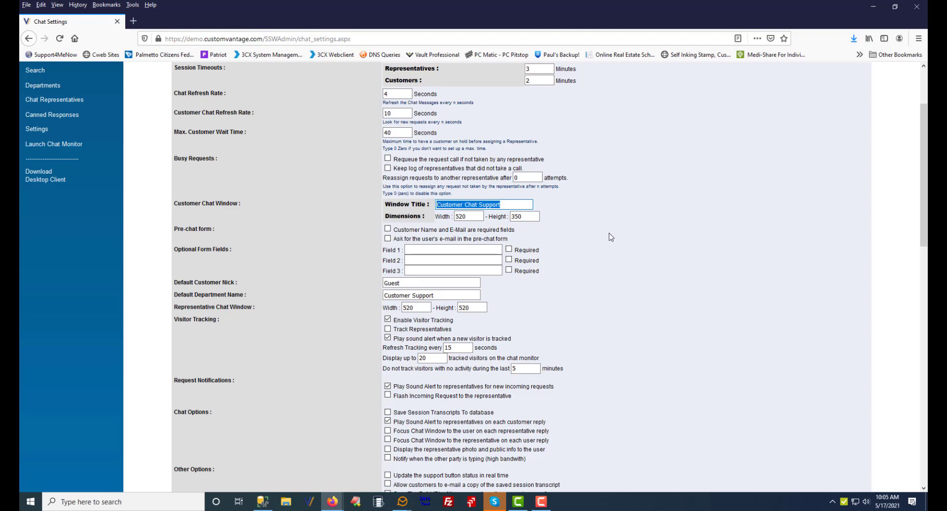
scroll(612, 239, down, 2)
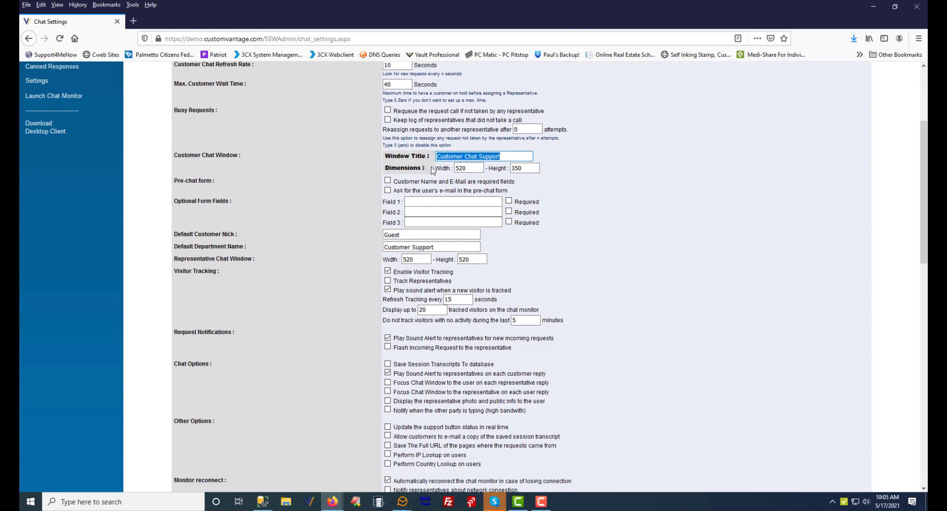
click(465, 169)
click(534, 168)
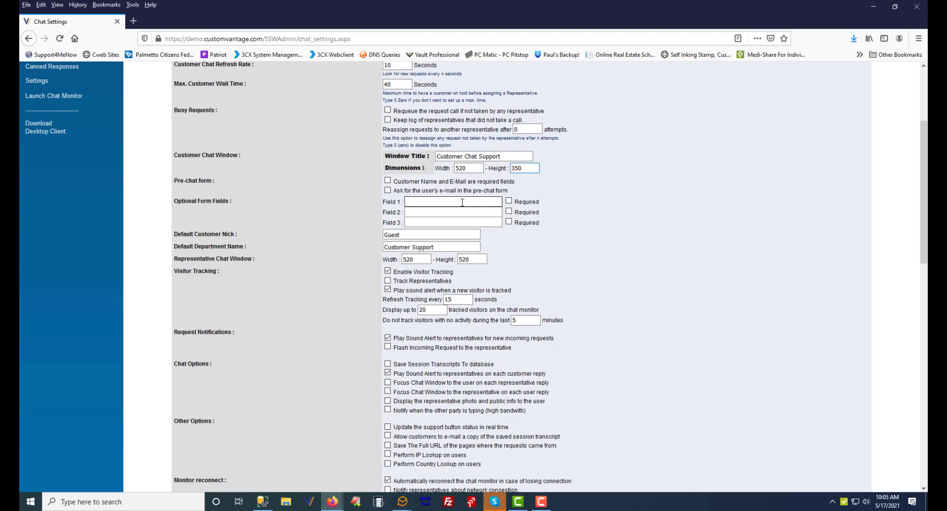
click(406, 202)
click(480, 220)
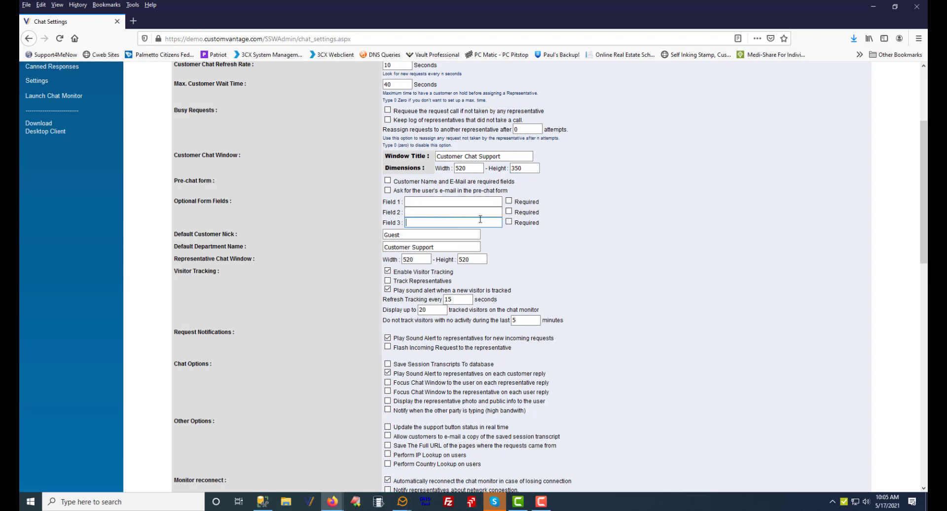
Examine the remaining chat settings, including the leave-a-message form and message fields
scroll(483, 222, down, 5)
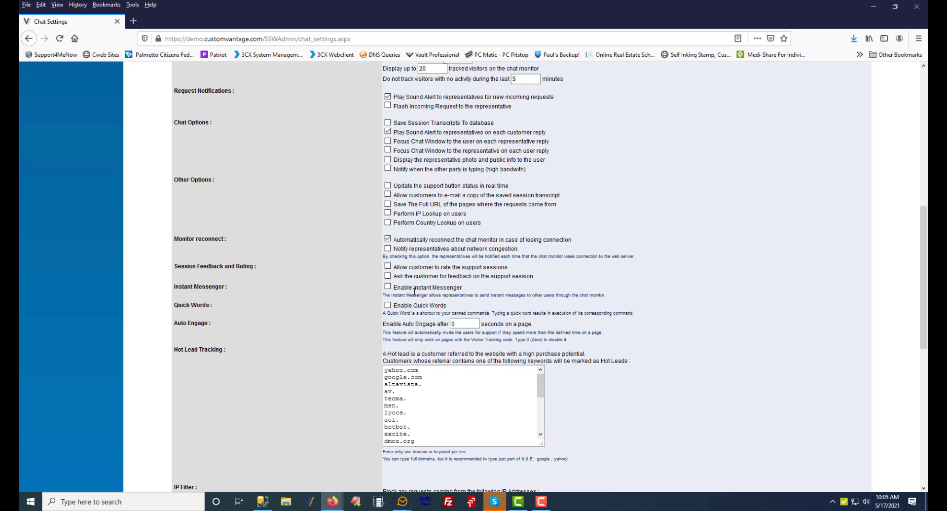
scroll(519, 268, down, 3)
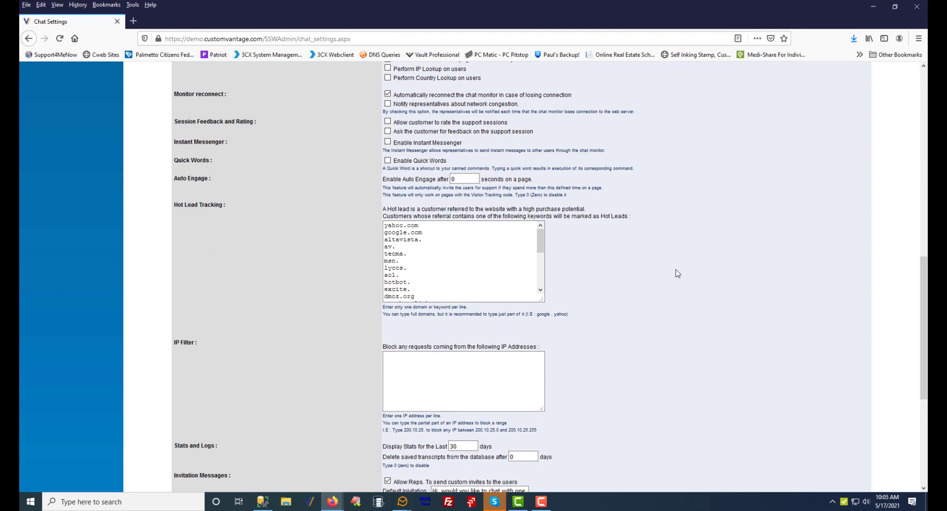
scroll(688, 276, down, 4)
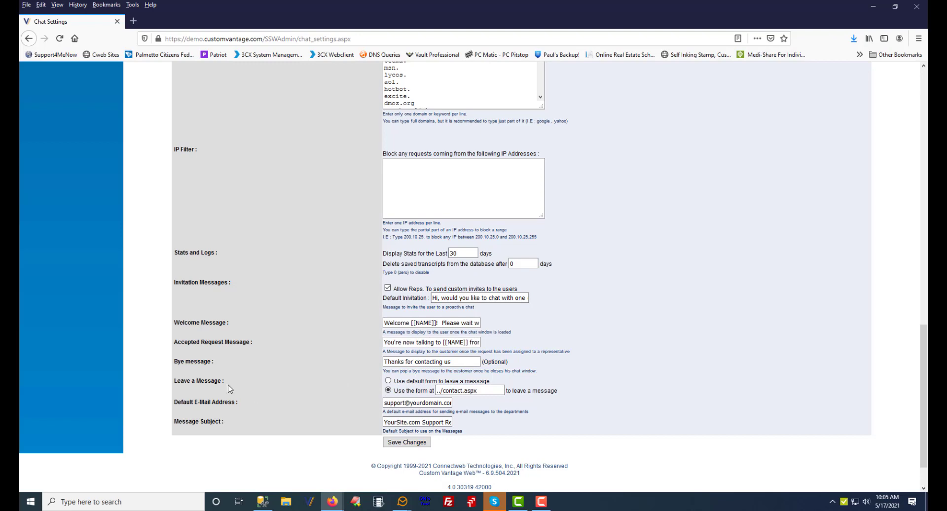
drag(176, 379, 219, 381)
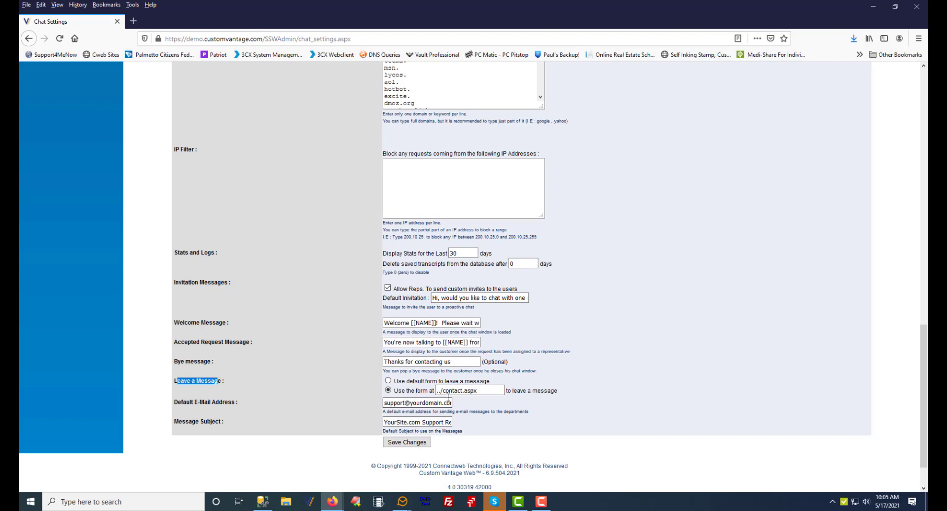
drag(482, 391, 434, 391)
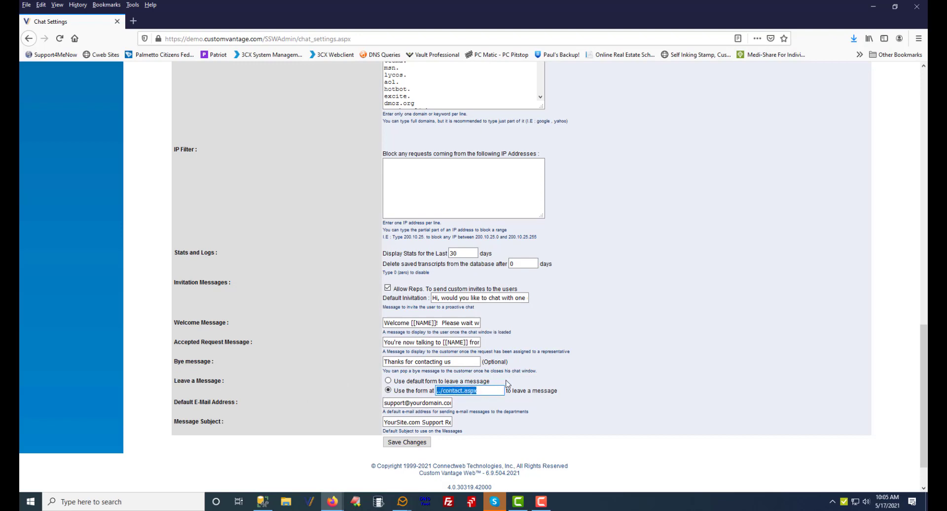
click(570, 366)
scroll(614, 375, up, 10)
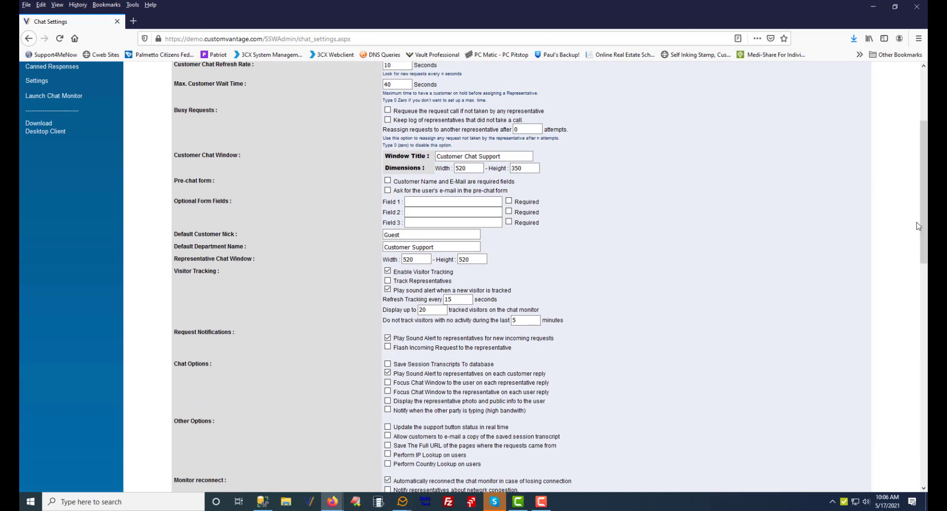
drag(924, 216, 923, 163)
Open the storefront's Customer Service contact page and examine its contact form
click(889, 88)
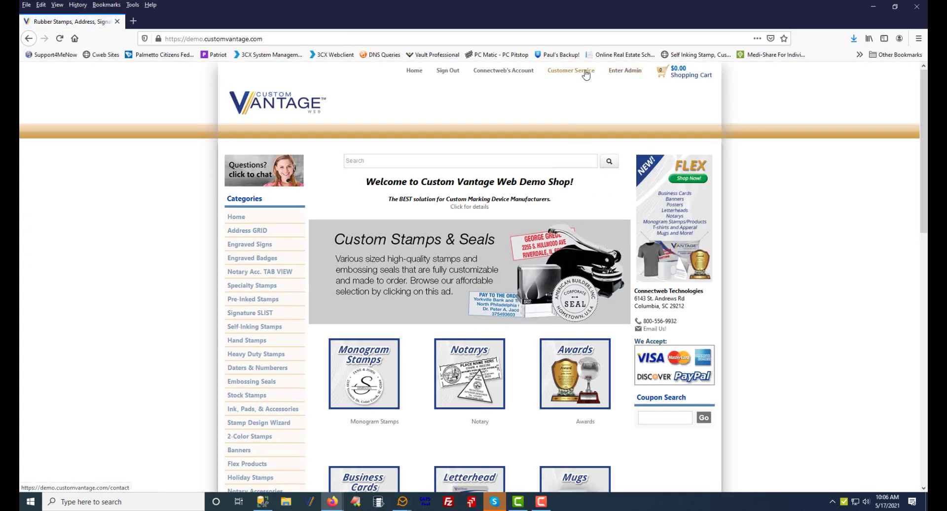
click(571, 70)
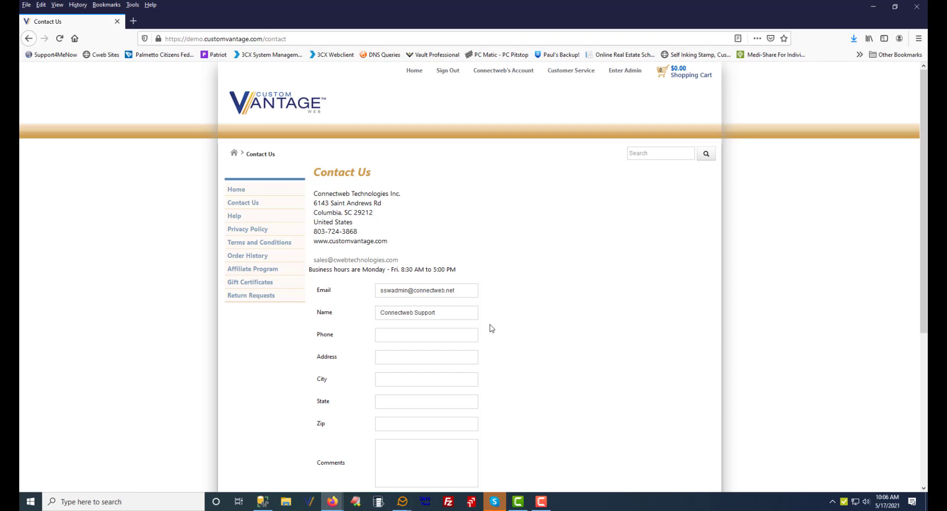
scroll(488, 329, down, 4)
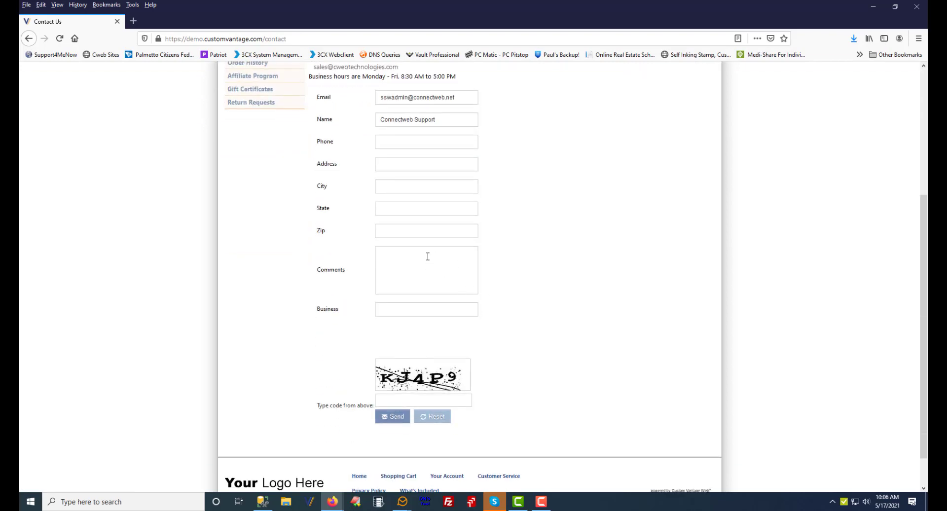
scroll(609, 335, up, 4)
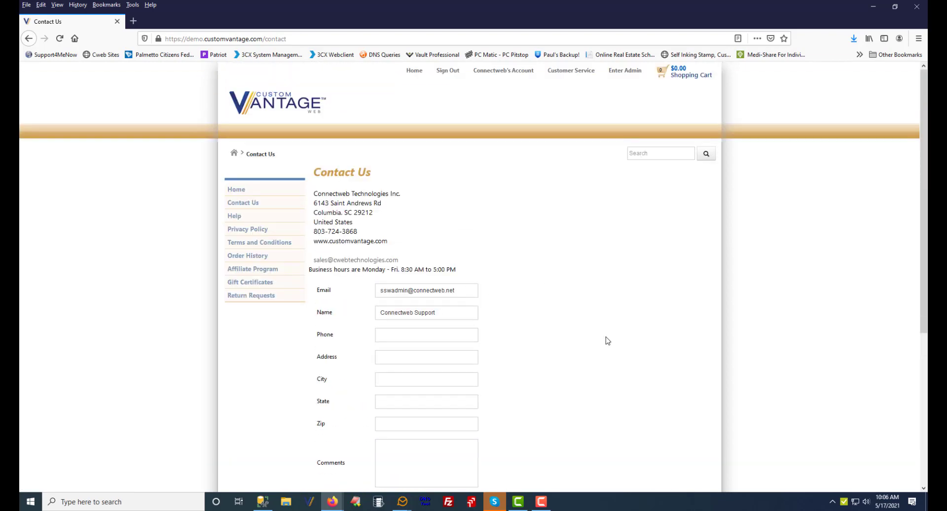